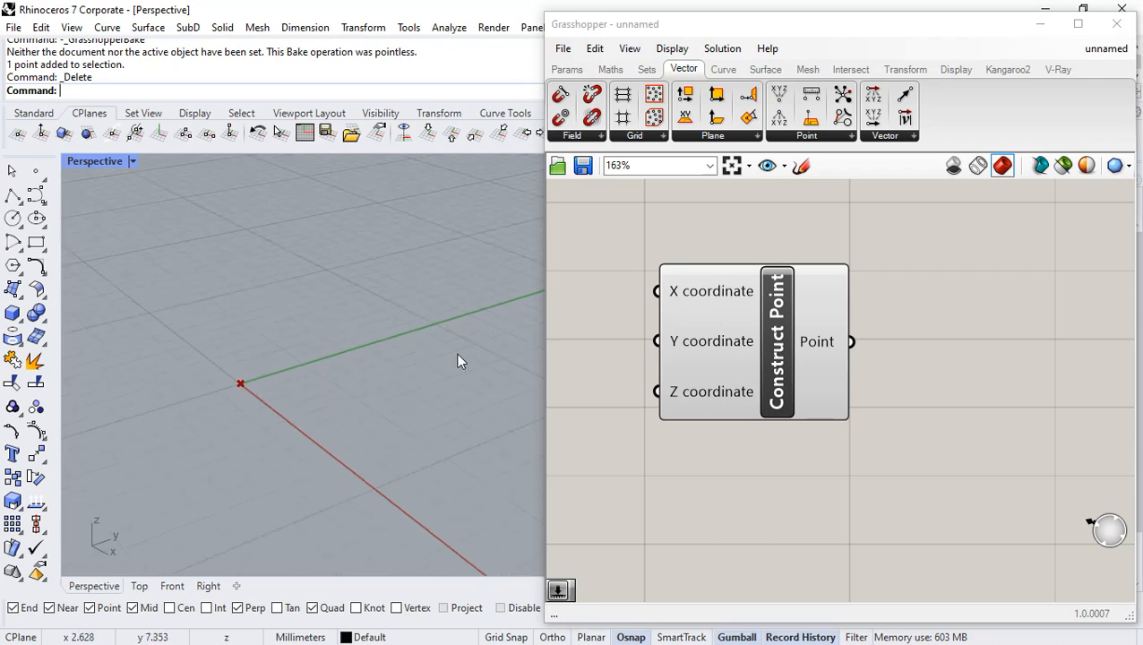
Step: Reposition the Construct Point component and place a Number Slider beside its inputs
drag(778, 319, 896, 281)
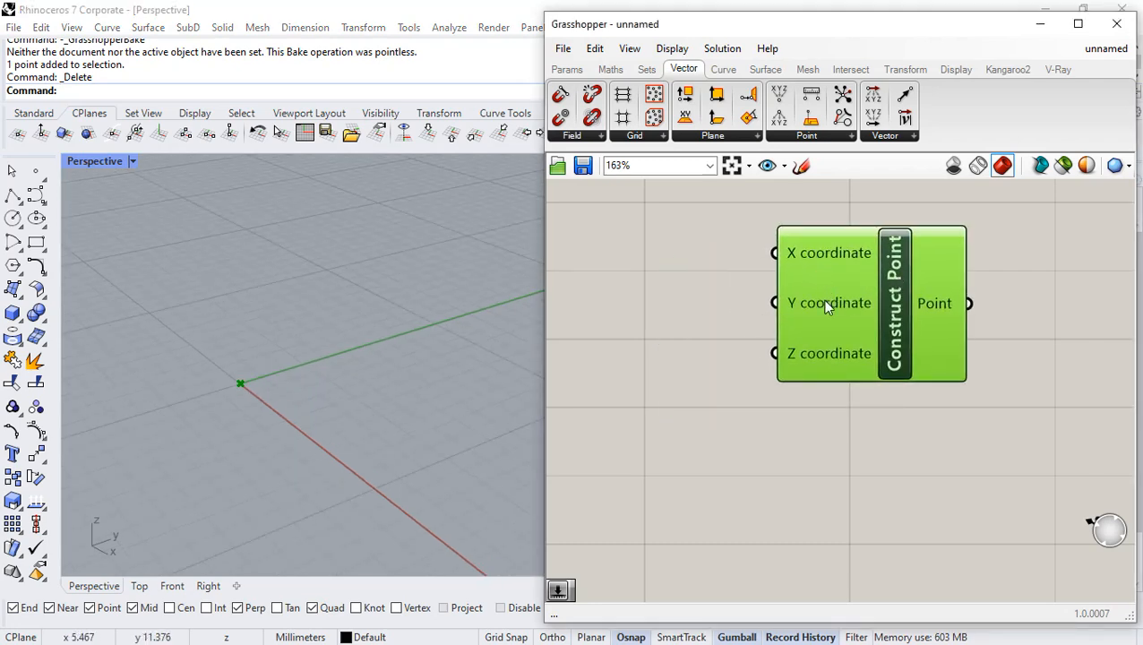
scroll(867, 505, down, 4)
scroll(799, 441, up, 5)
middle_click(869, 477)
scroll(792, 334, down, 2)
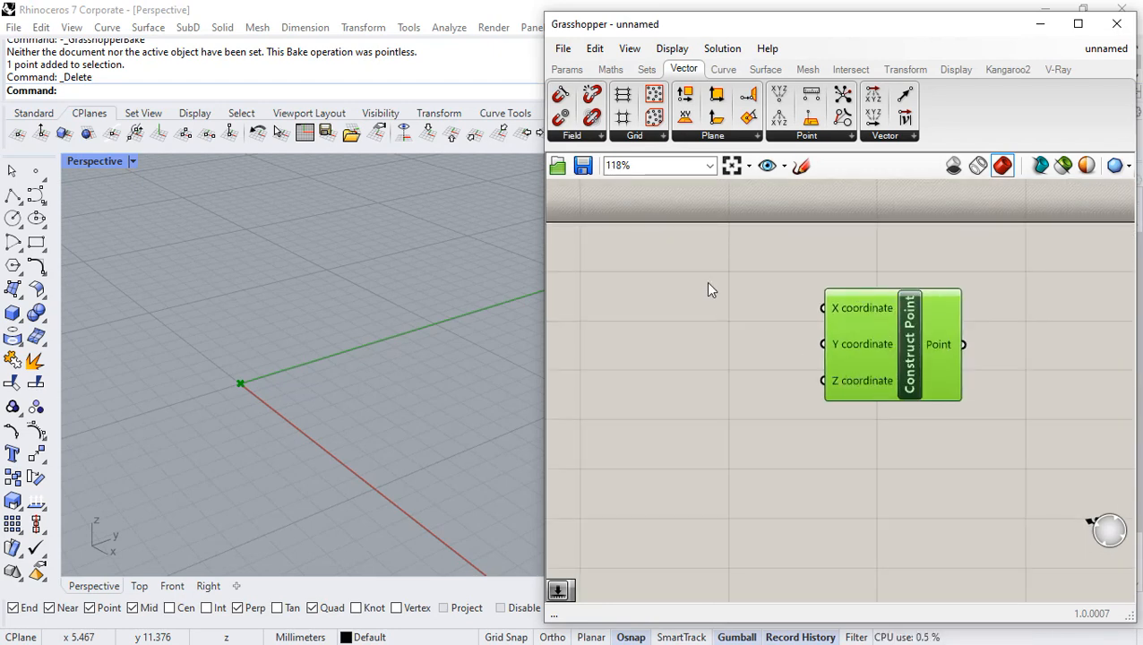
click(570, 70)
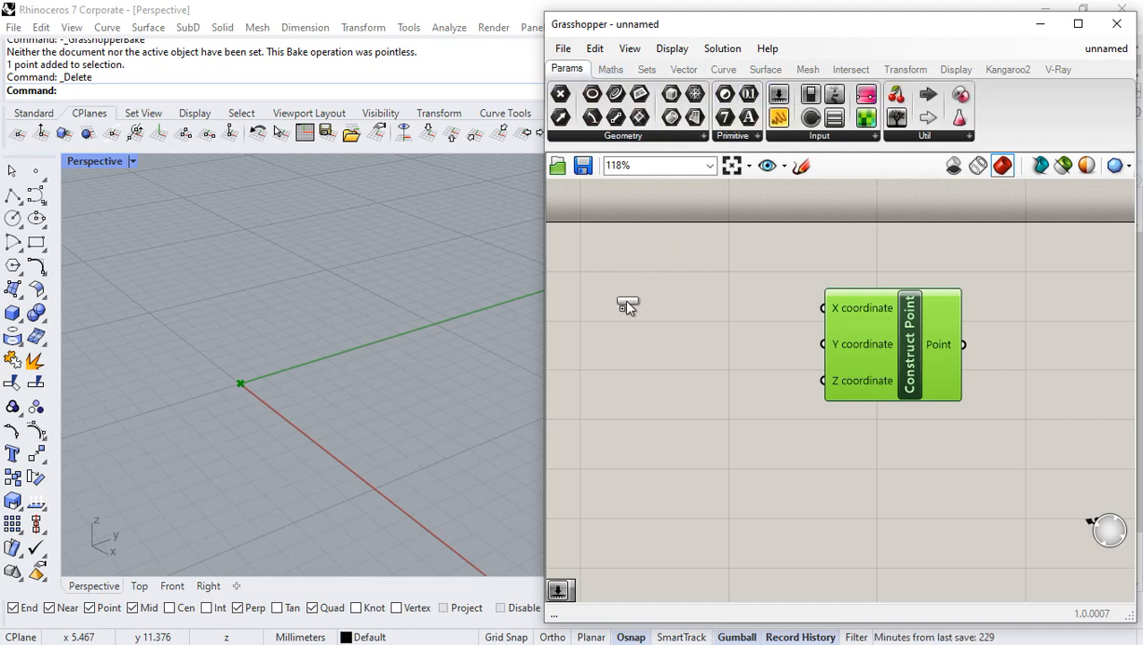
drag(639, 283, 637, 316)
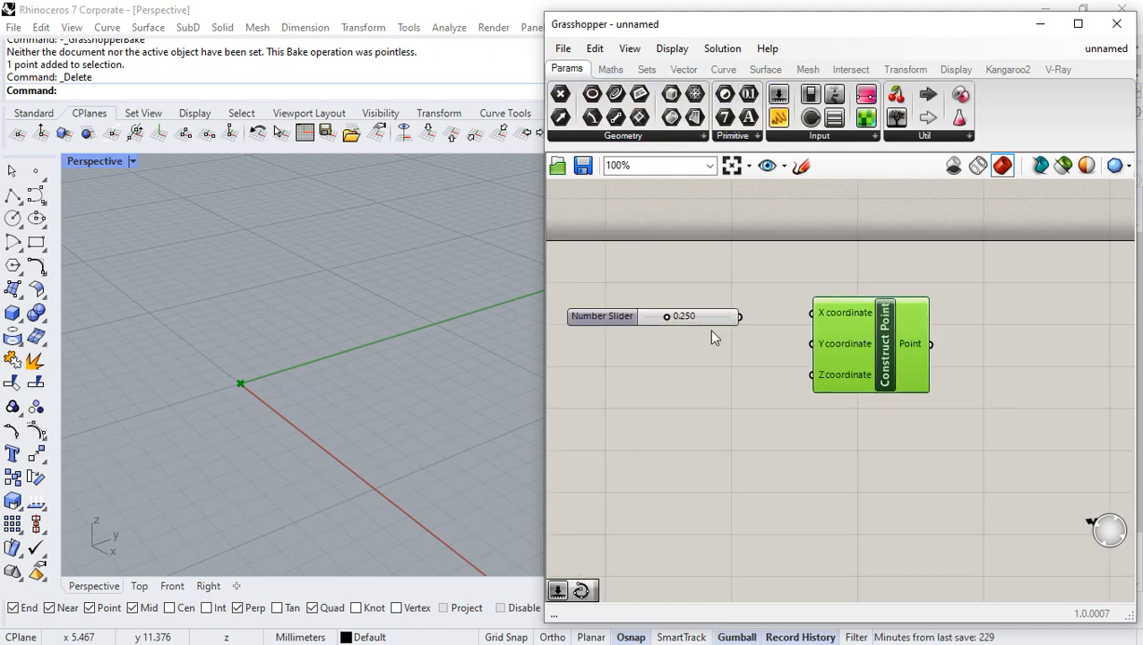
scroll(735, 344, up, 2)
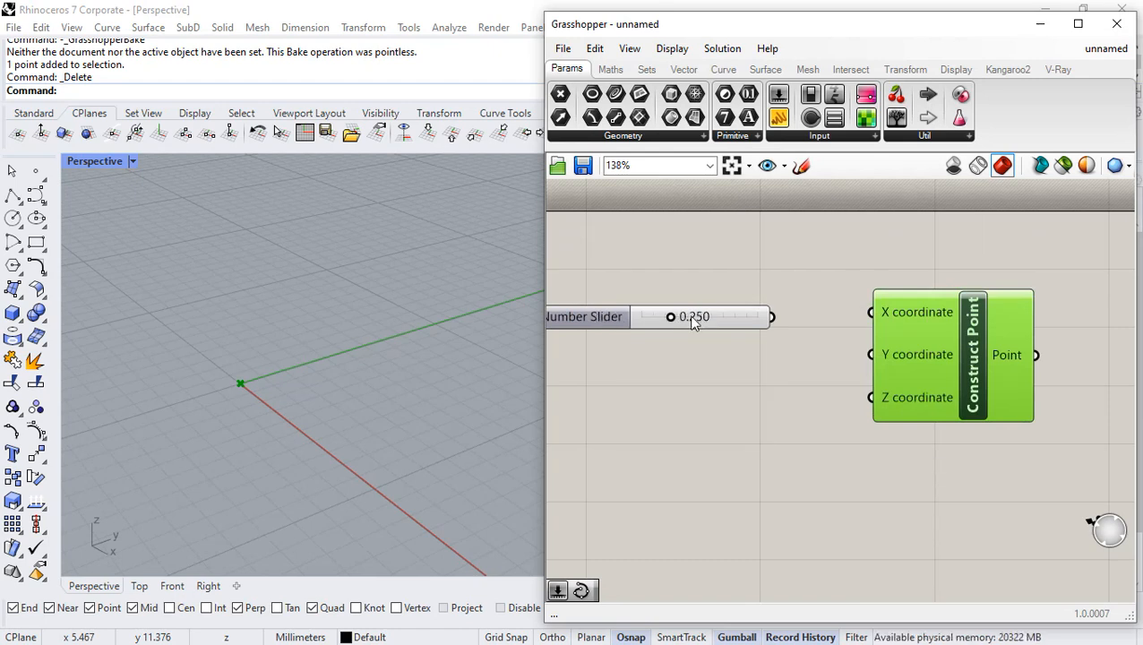
Step: Configure the Number Slider with floating point rounding to 1 digit and a maximum of 10
right_click(597, 315)
click(652, 389)
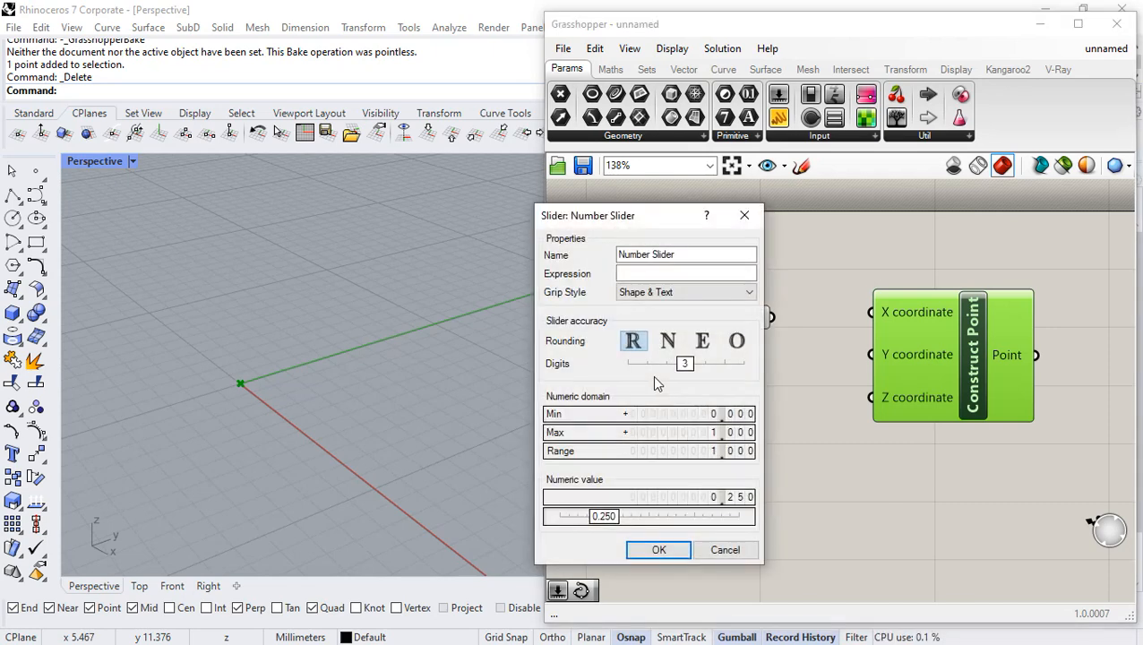
drag(640, 215, 487, 213)
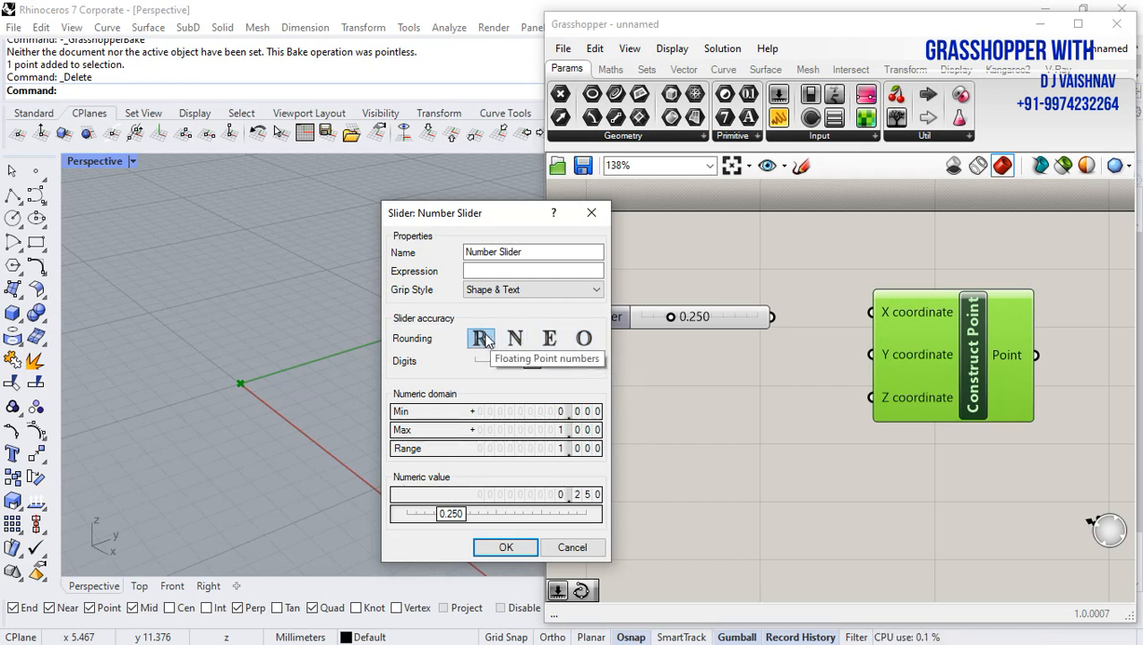
drag(532, 362, 498, 365)
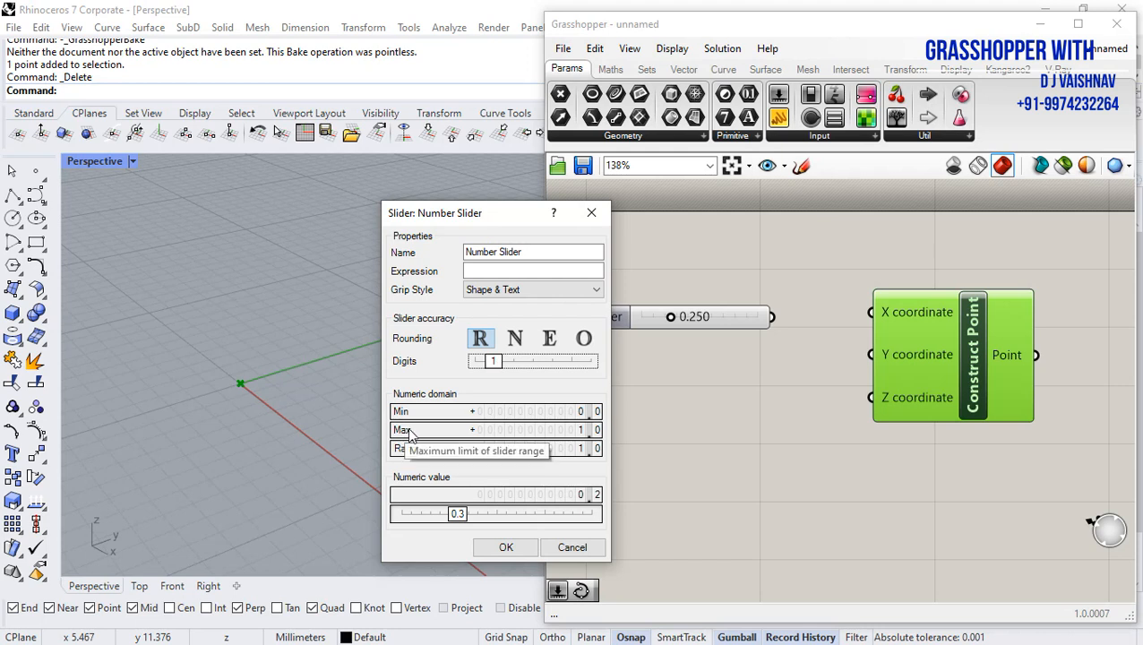
double_click(498, 431)
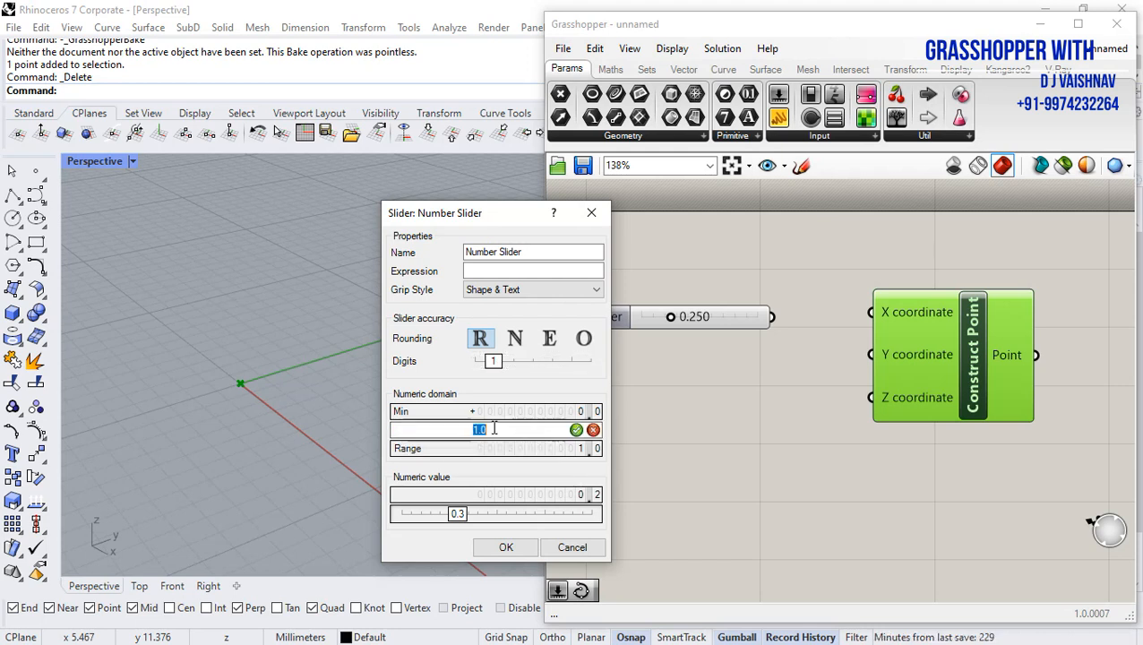
text(10)
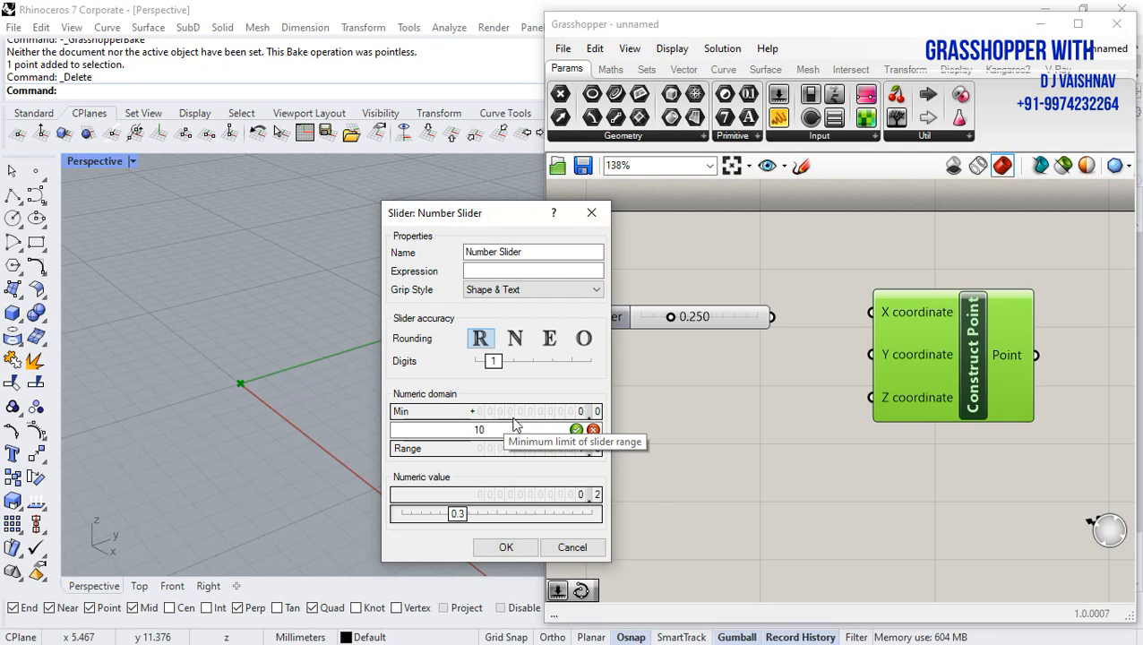
key(Return)
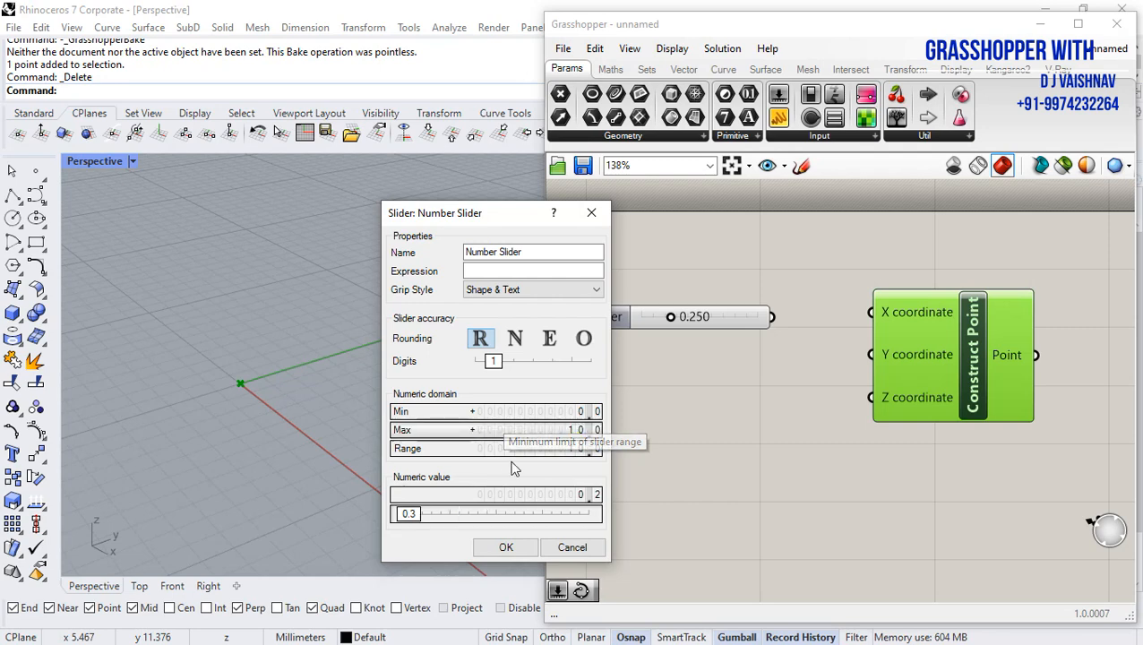
click(503, 548)
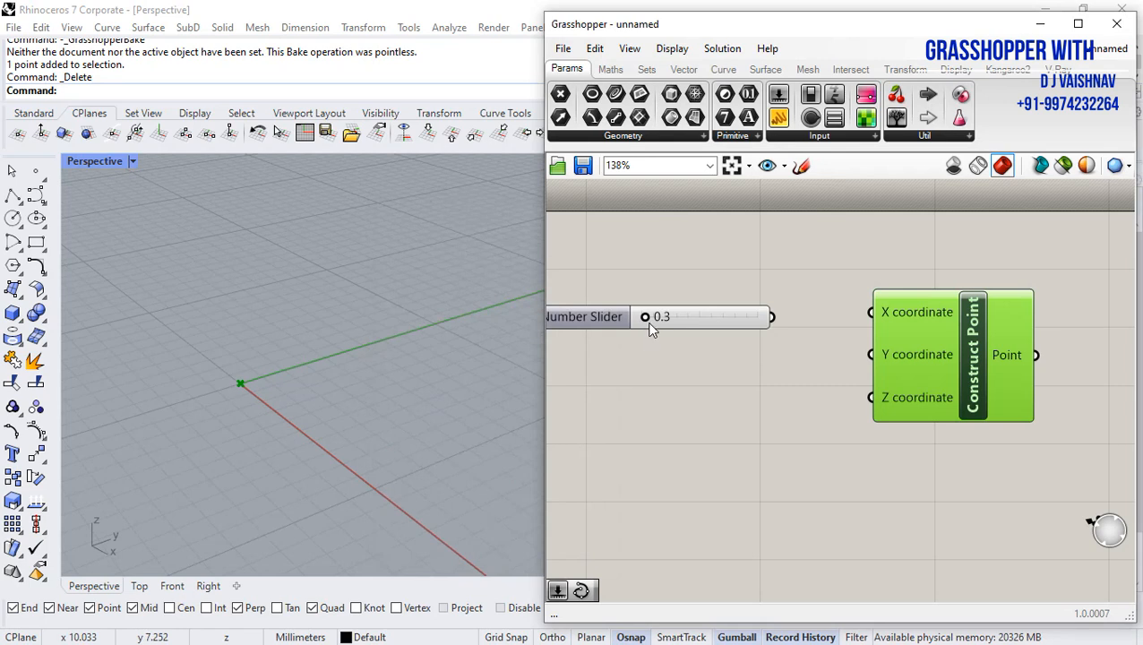
Step: Connect the slider to the X coordinate input, set it to 3.6, and align it nearer the Construct Point component
drag(770, 318, 869, 313)
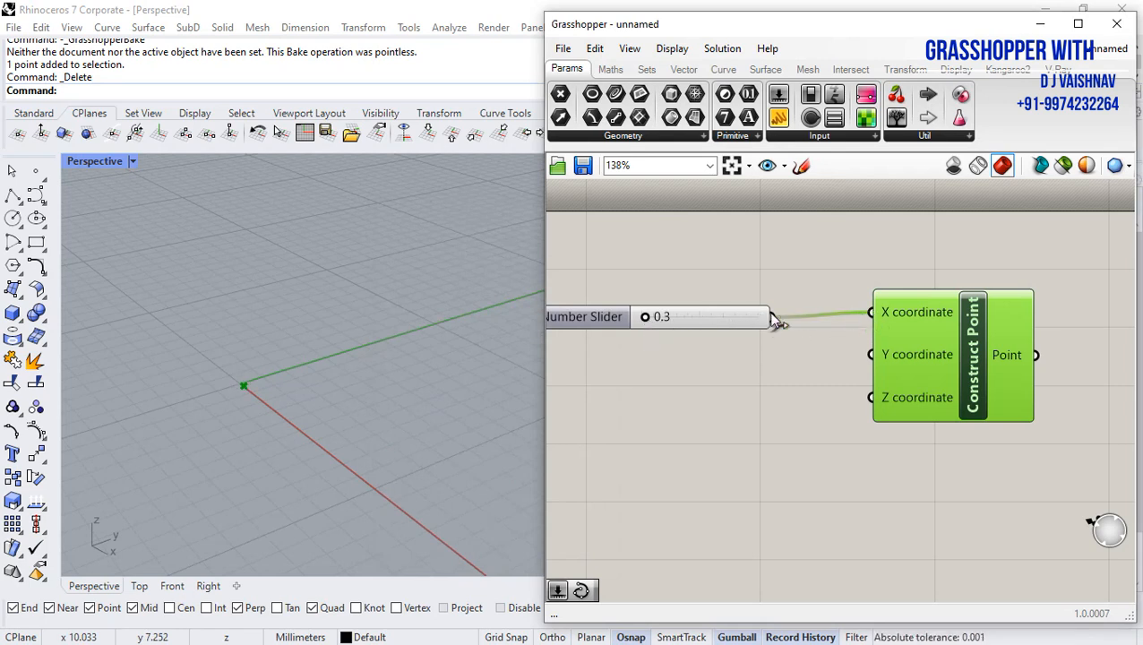
drag(647, 318, 684, 318)
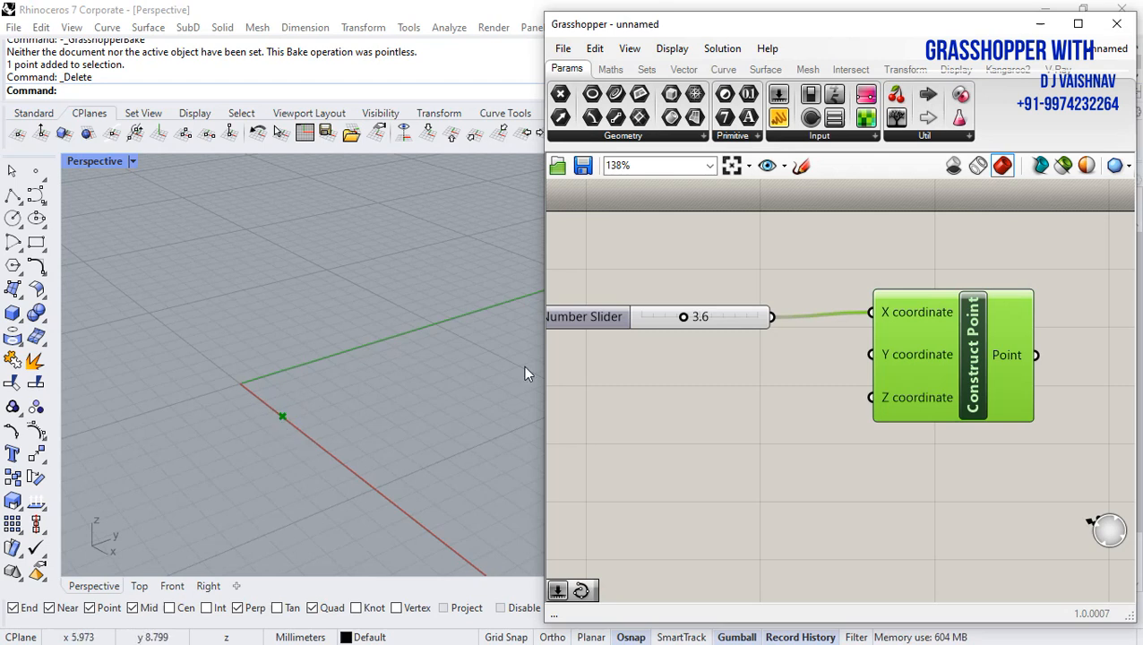
drag(610, 316, 644, 310)
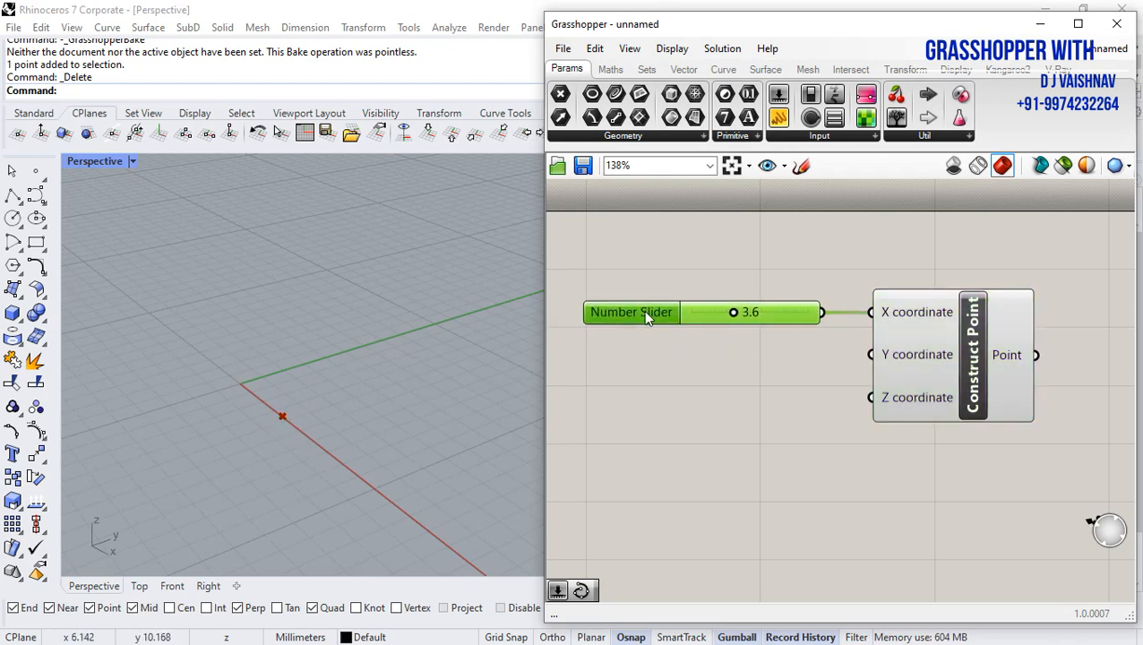
Step: Duplicate the Number Slider below the original and connect the copy to the Y coordinate input
key(ctrl+c)
key(ctrl+v)
drag(667, 335, 649, 359)
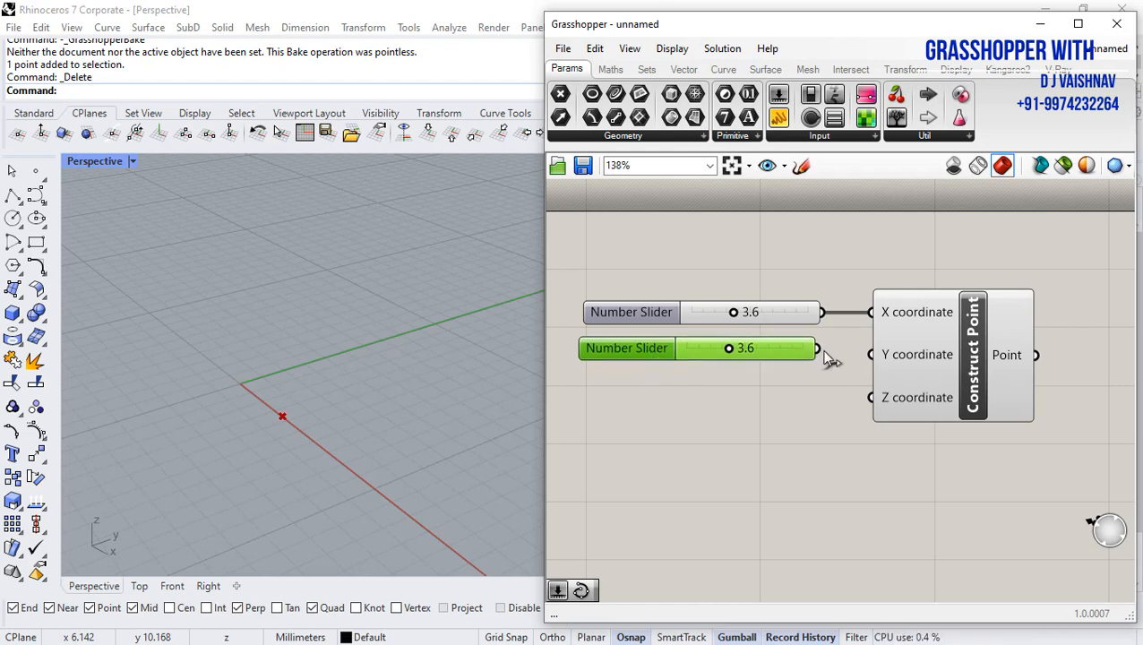
drag(818, 348, 861, 354)
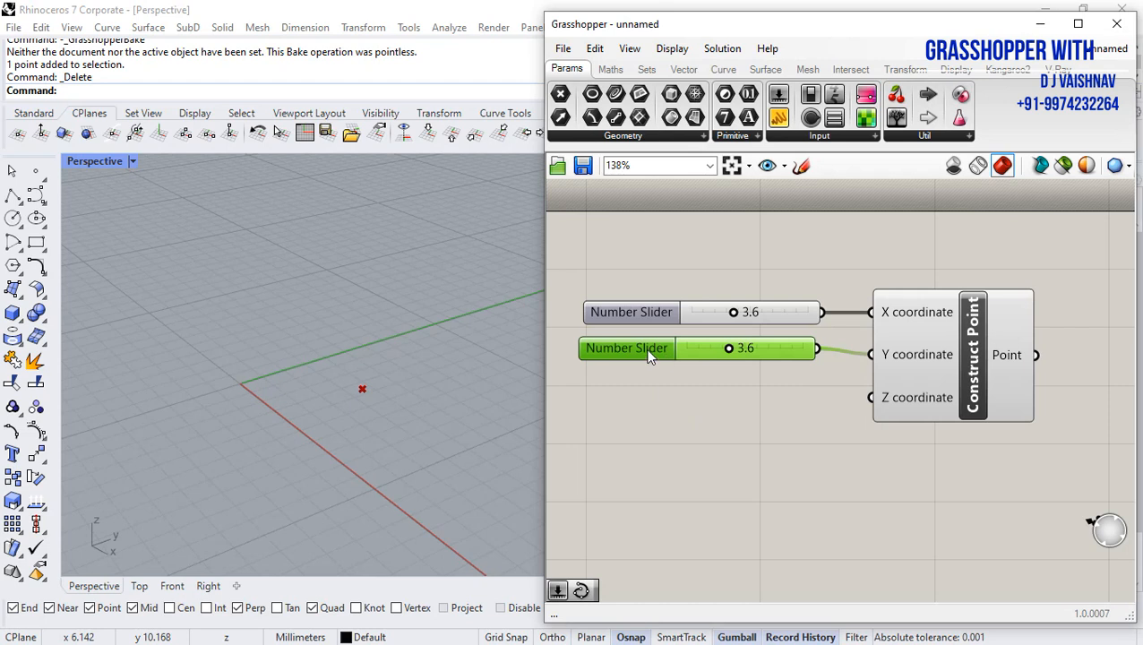
Step: Add a third copy of the Number Slider below the others and connect it to the Z coordinate input
mouse_move(647, 356)
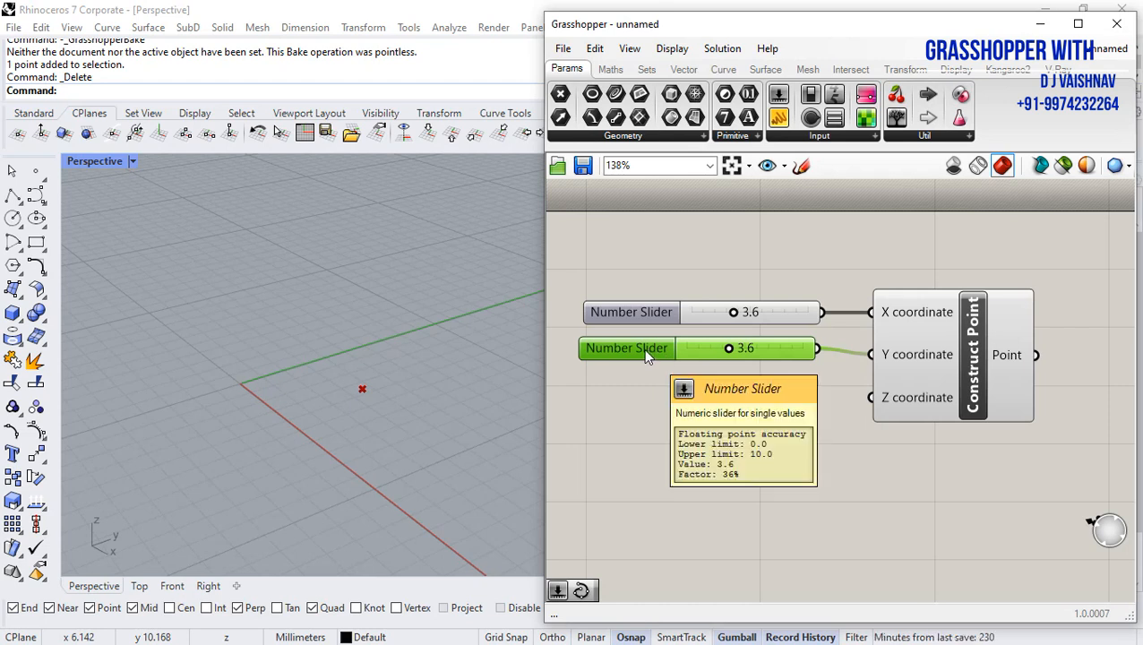
drag(645, 351, 641, 405)
drag(819, 408, 871, 398)
Step: Set the Y coordinate slider of the point to 2.0
scroll(369, 421, down, 2)
right_drag(375, 412, 613, 387)
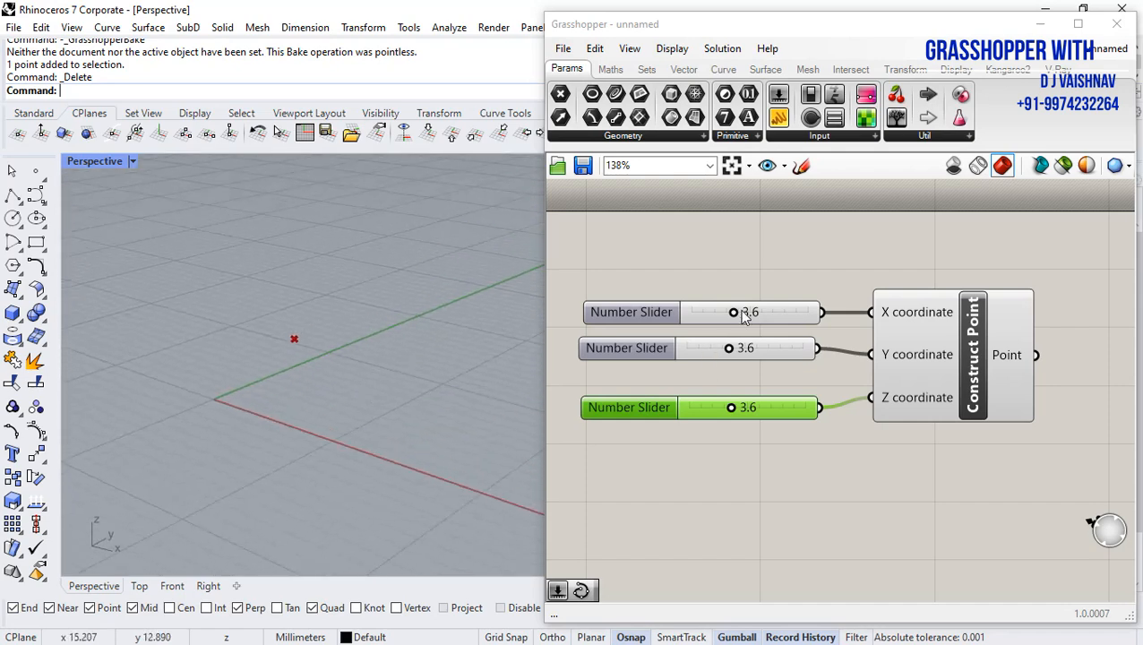
mouse_move(729, 347)
mouse_down()
mouse_move(743, 349)
mouse_move(716, 350)
mouse_up()
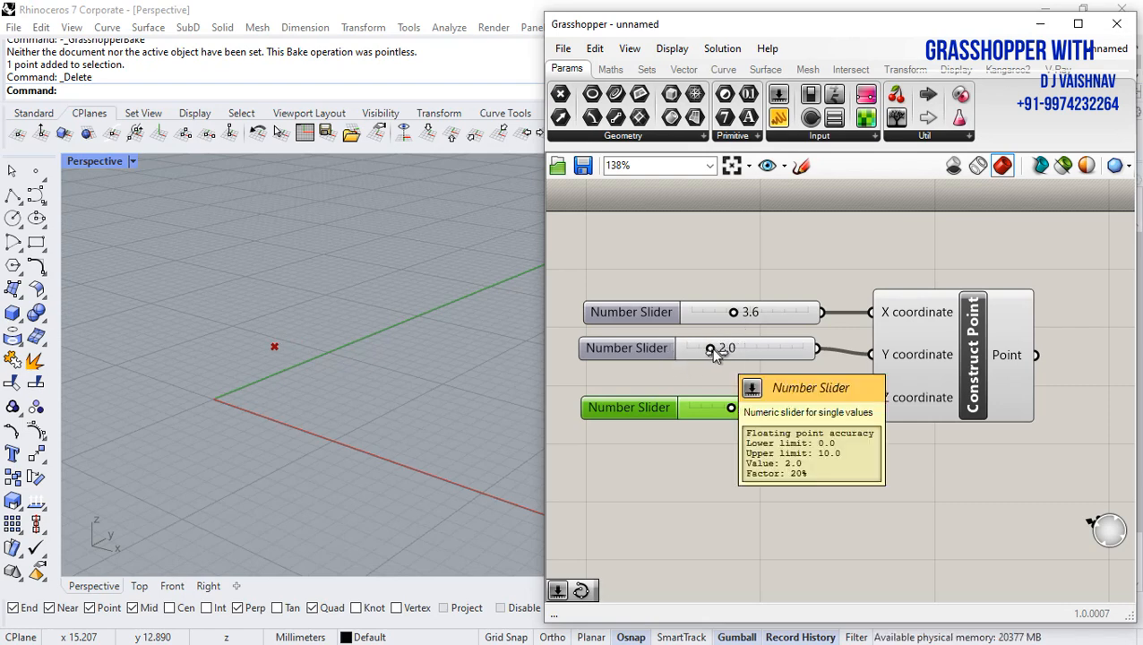
Step: Duplicate the Construct Point component together with its three sliders and place the copy below the original group
scroll(766, 323, down, 4)
scroll(885, 367, up, 3)
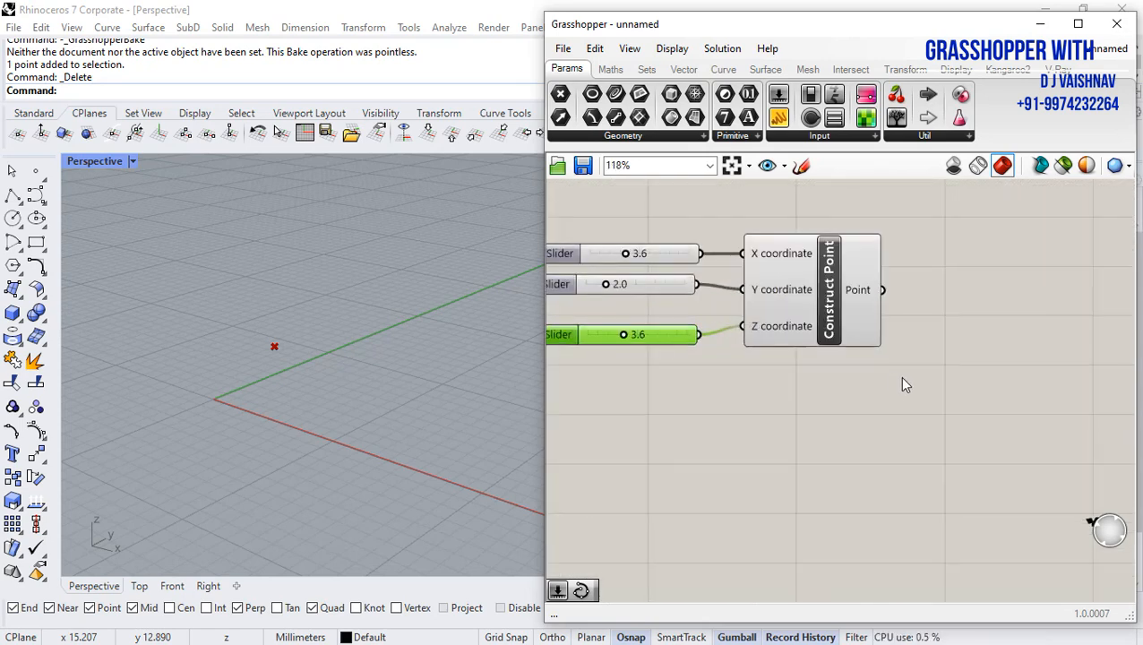
scroll(929, 340, down, 1)
click(825, 404)
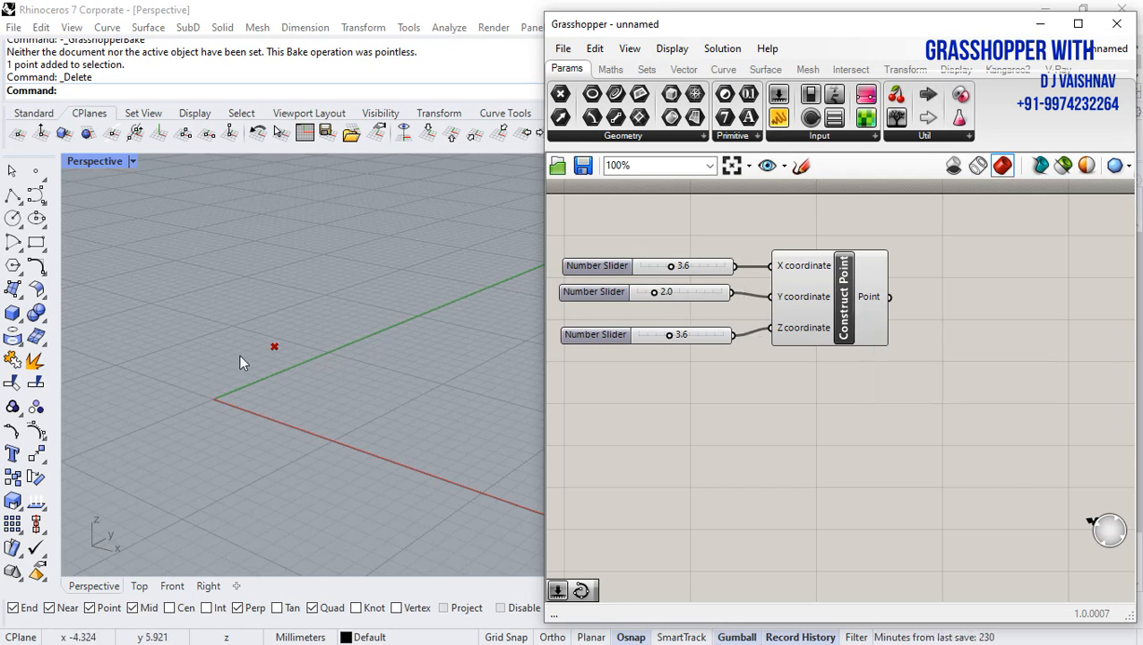
drag(846, 405, 664, 252)
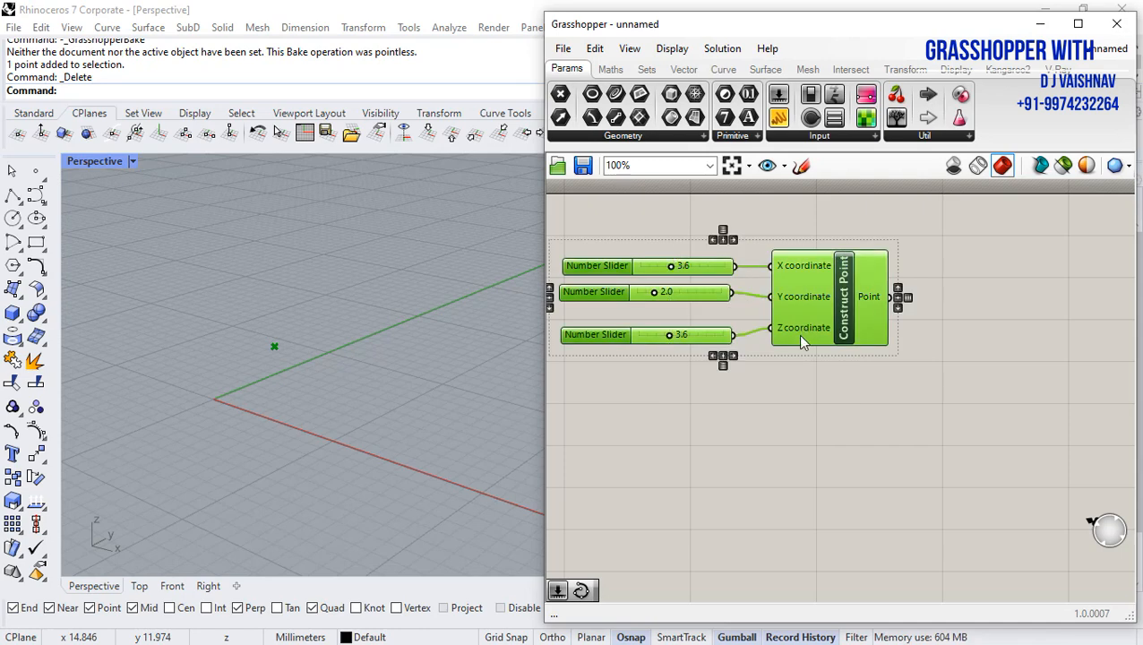
key(ctrl+c)
key(ctrl+v)
drag(703, 303, 703, 420)
scroll(820, 290, down, 2)
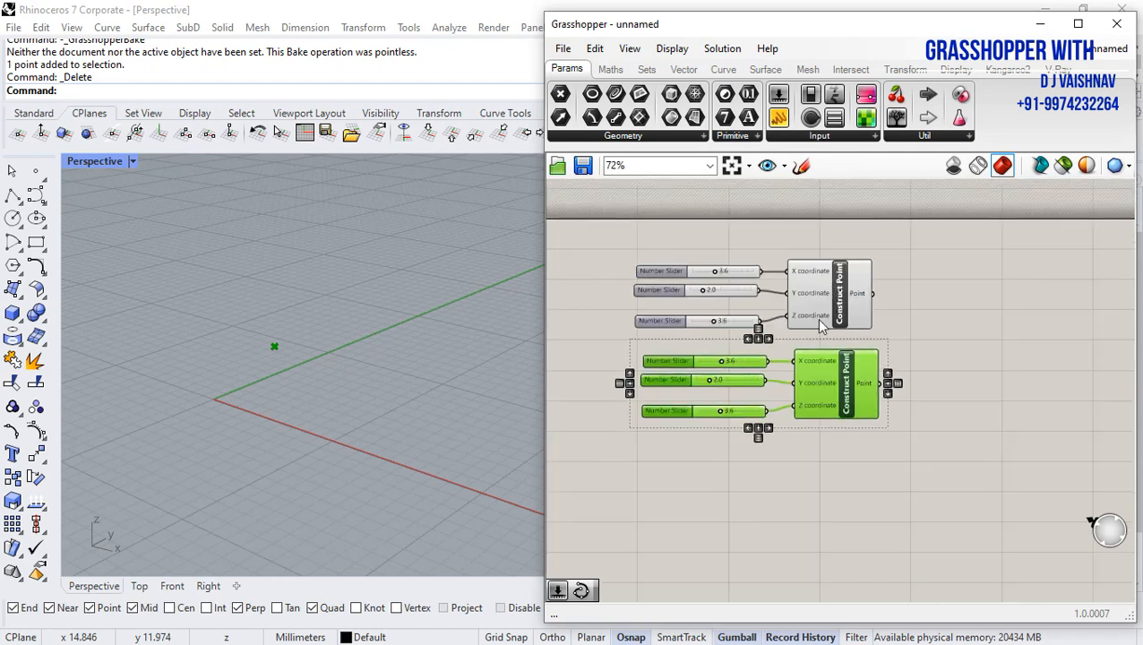
Step: Set the second point's sliders to X 5.2, Y 4.6 and Z 5.5
scroll(766, 435, up, 4)
scroll(760, 452, down, 2)
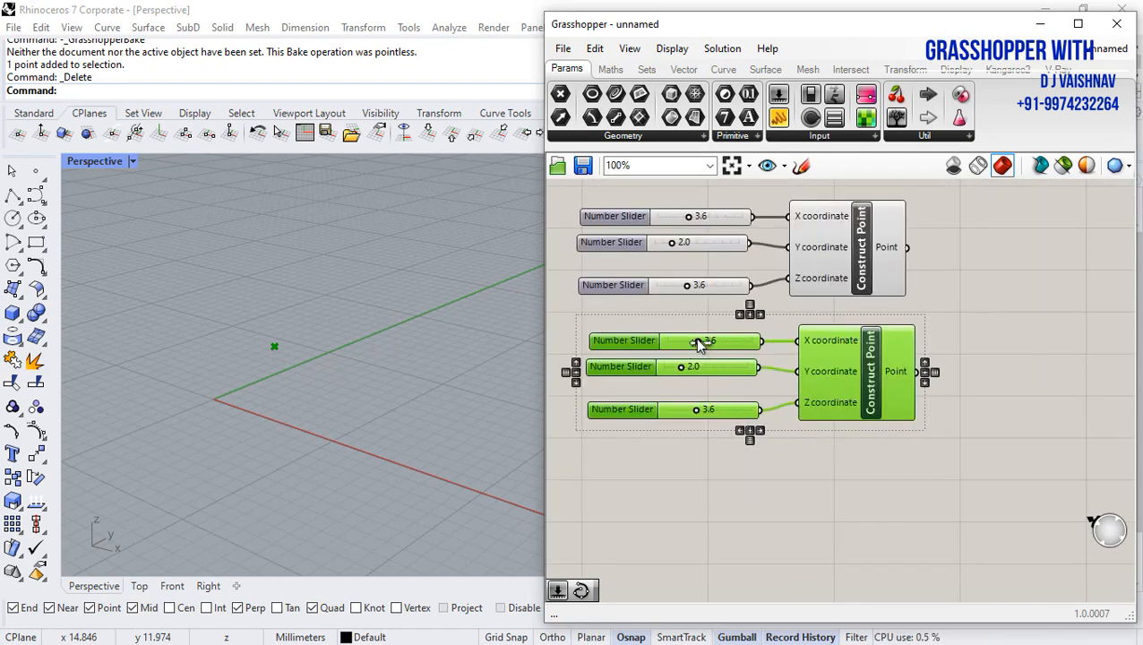
drag(695, 343, 714, 371)
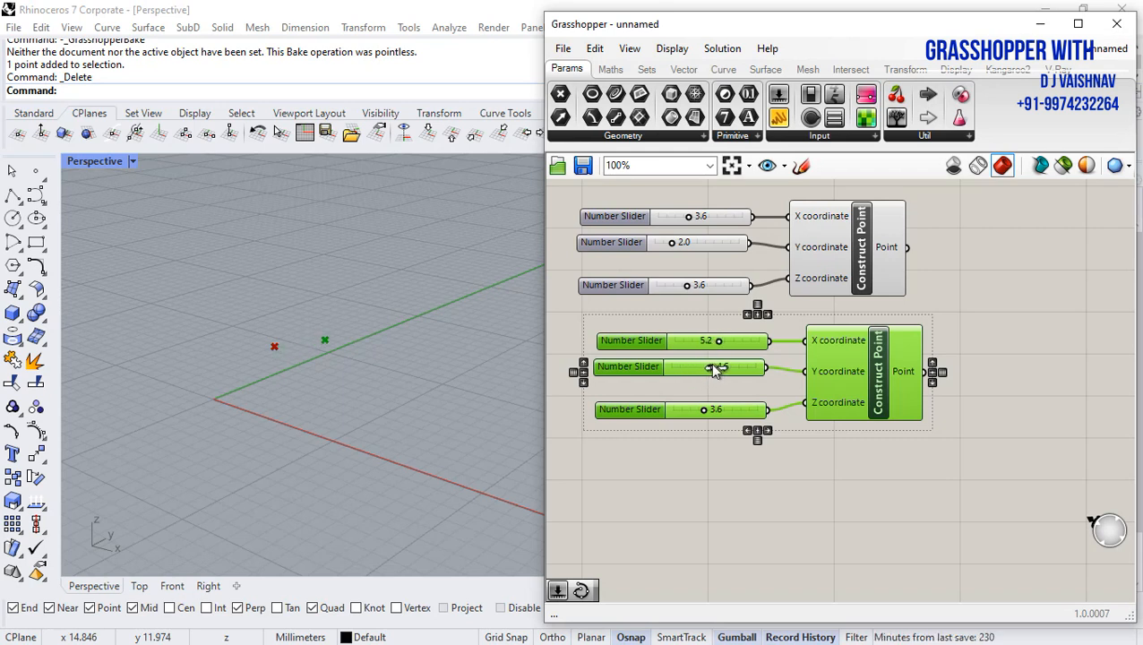
drag(702, 409, 721, 410)
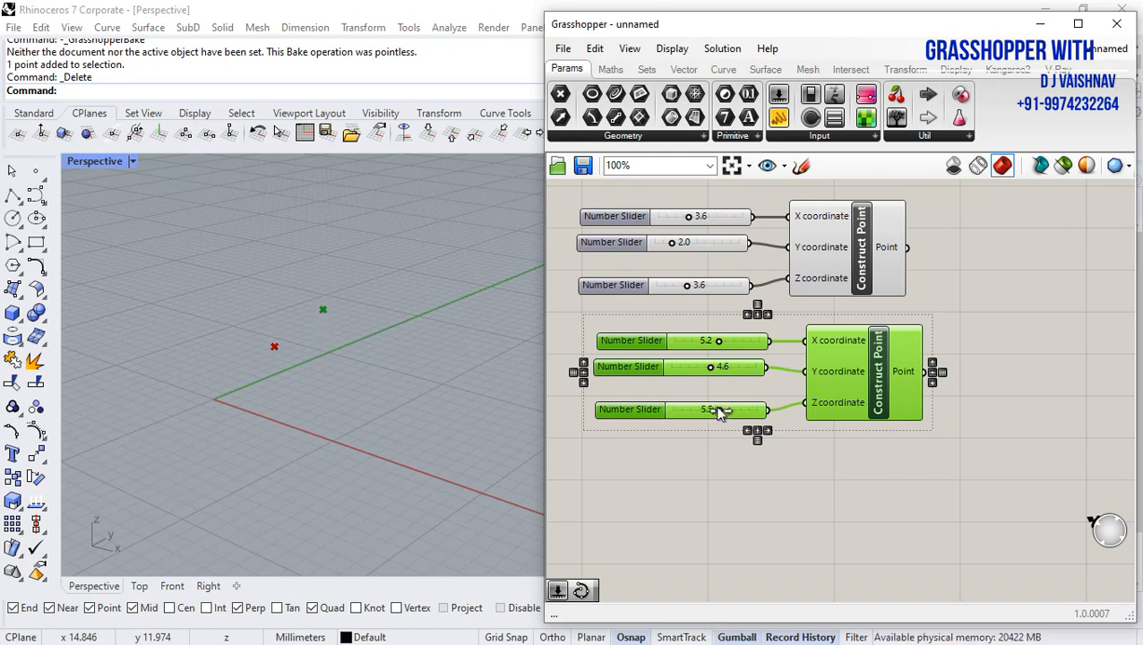
Step: Duplicate the second point group below itself and set the copy's sliders to X 8.6, Y 8.3 and Z 4.9
key(ctrl+c)
key(ctrl+v)
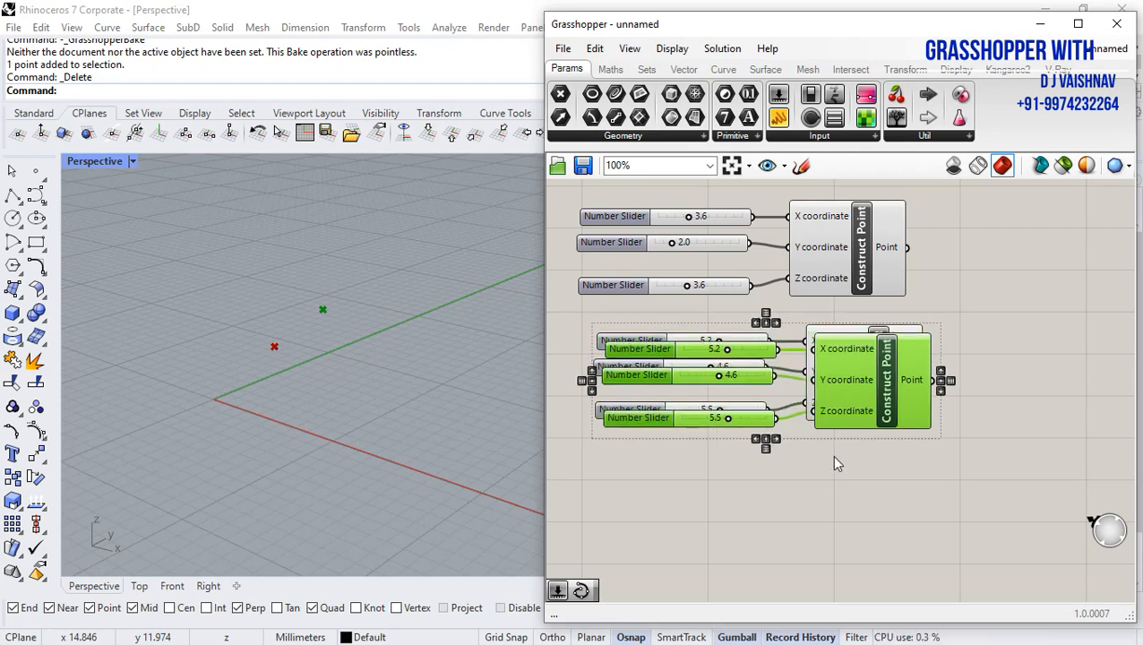
drag(854, 502, 867, 499)
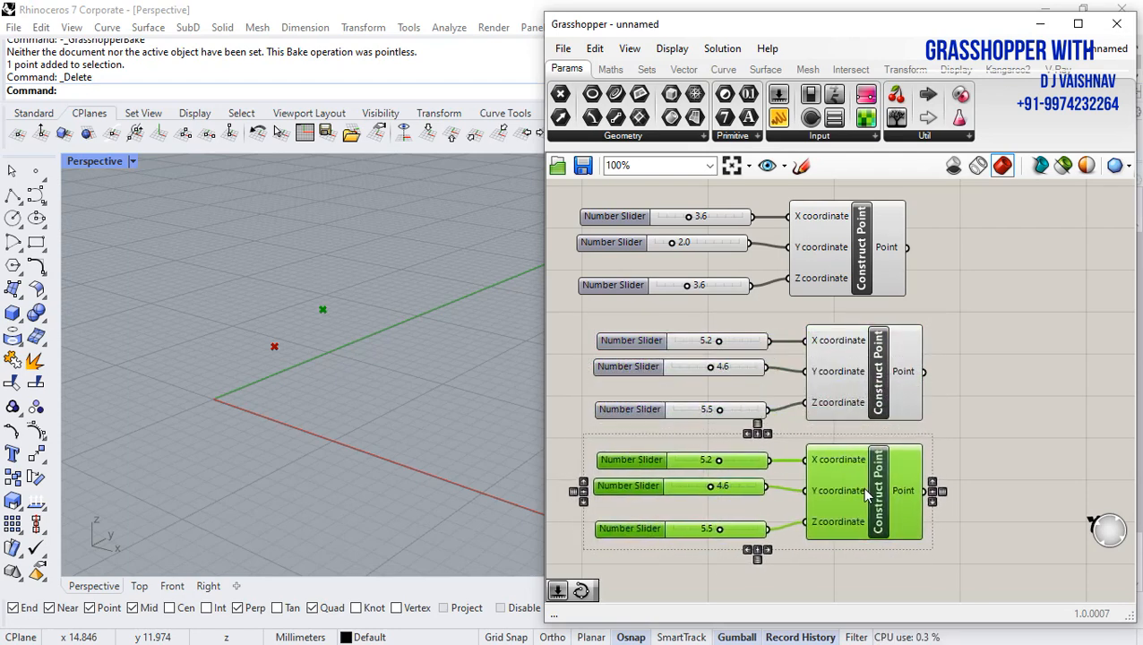
drag(723, 464, 740, 489)
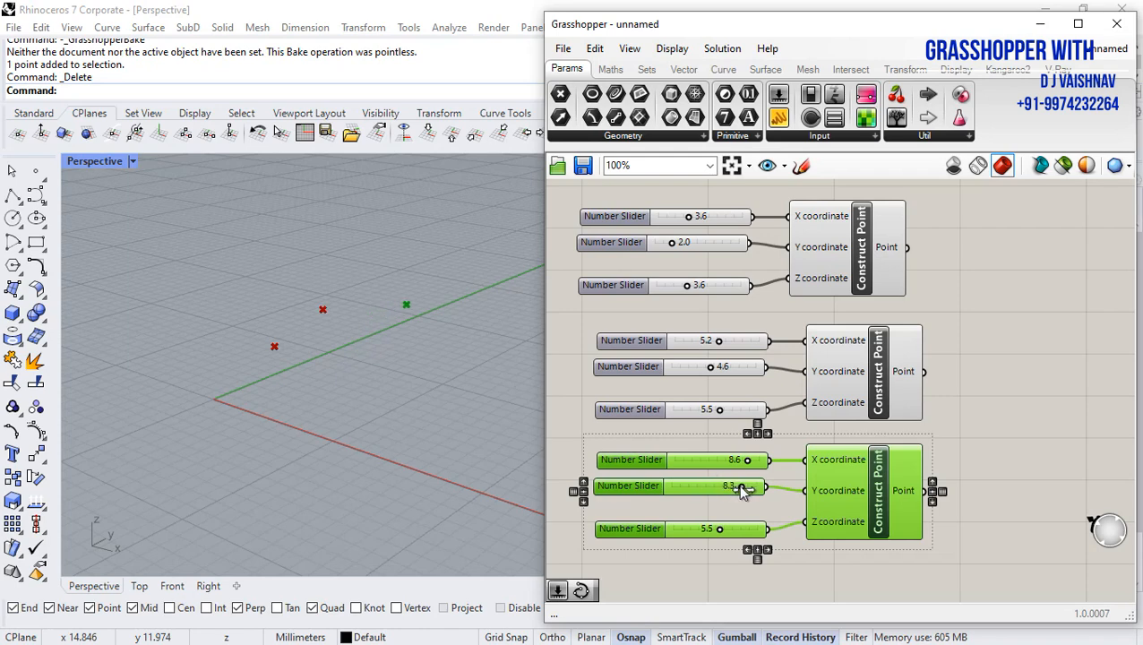
mouse_move(720, 530)
mouse_down()
mouse_move(737, 531)
mouse_move(714, 530)
mouse_up()
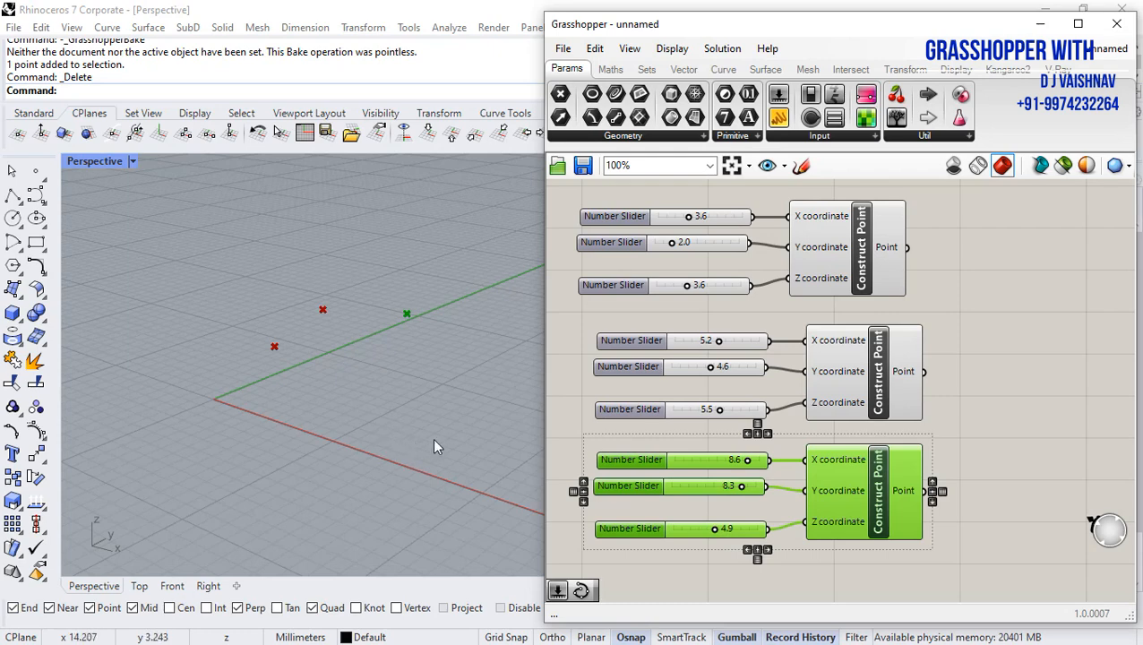
Step: Duplicate the third point group below itself and set the copy's sliders to X 8.3, Y 4.2 and Z 3.4
right_drag(334, 391, 373, 370)
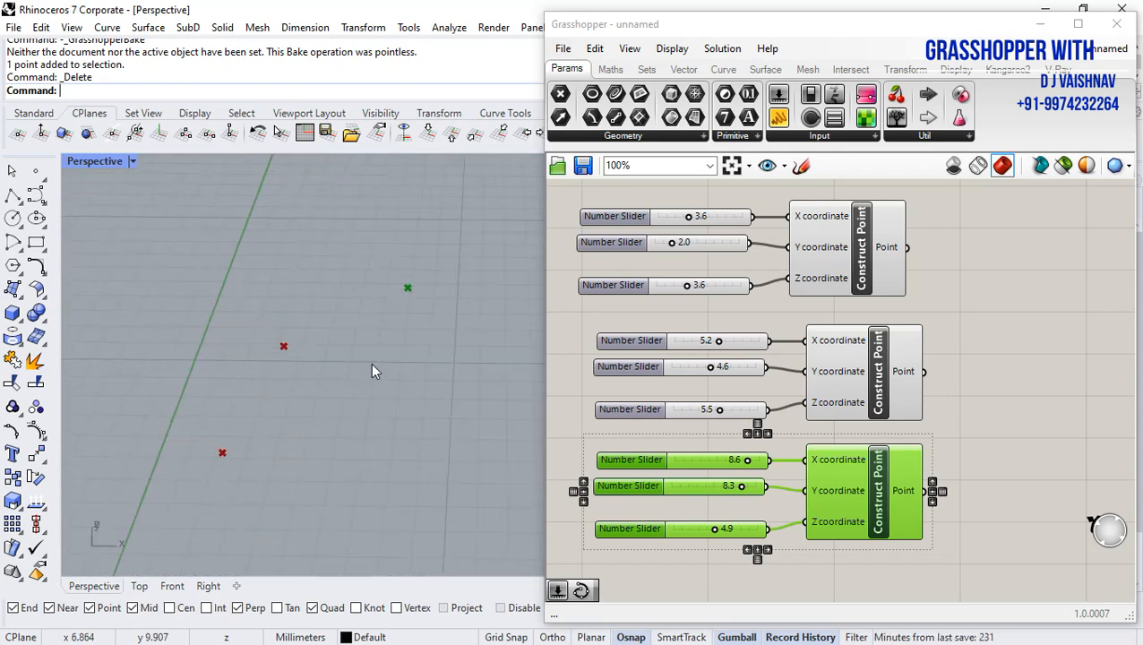
scroll(887, 329, down, 4)
scroll(885, 459, up, 4)
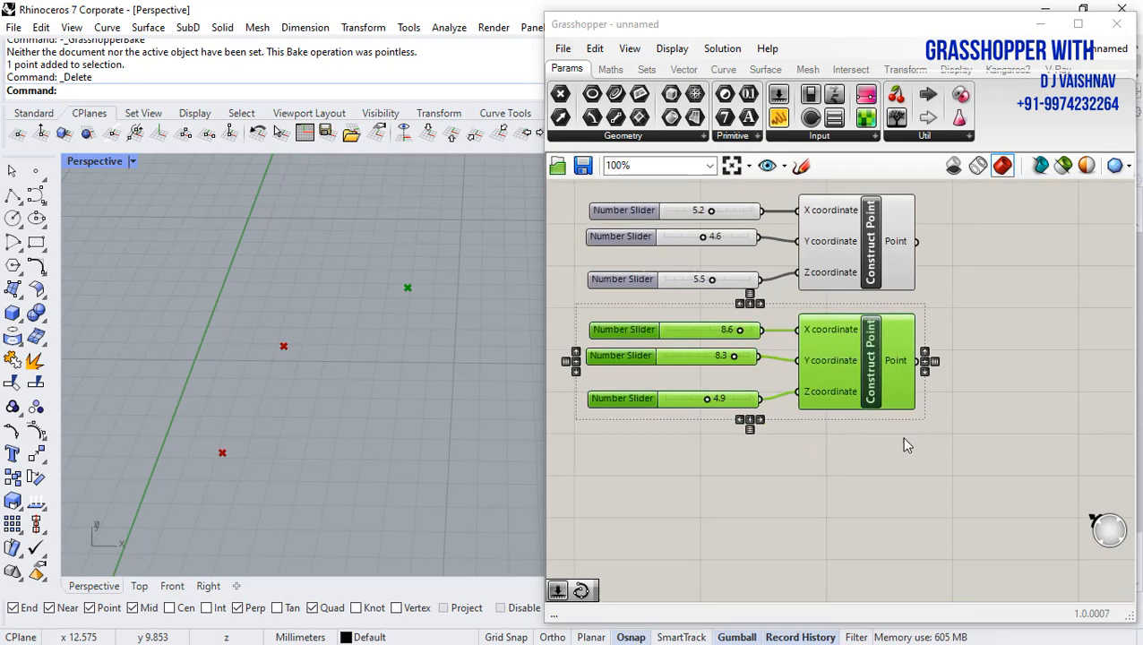
drag(904, 455, 702, 458)
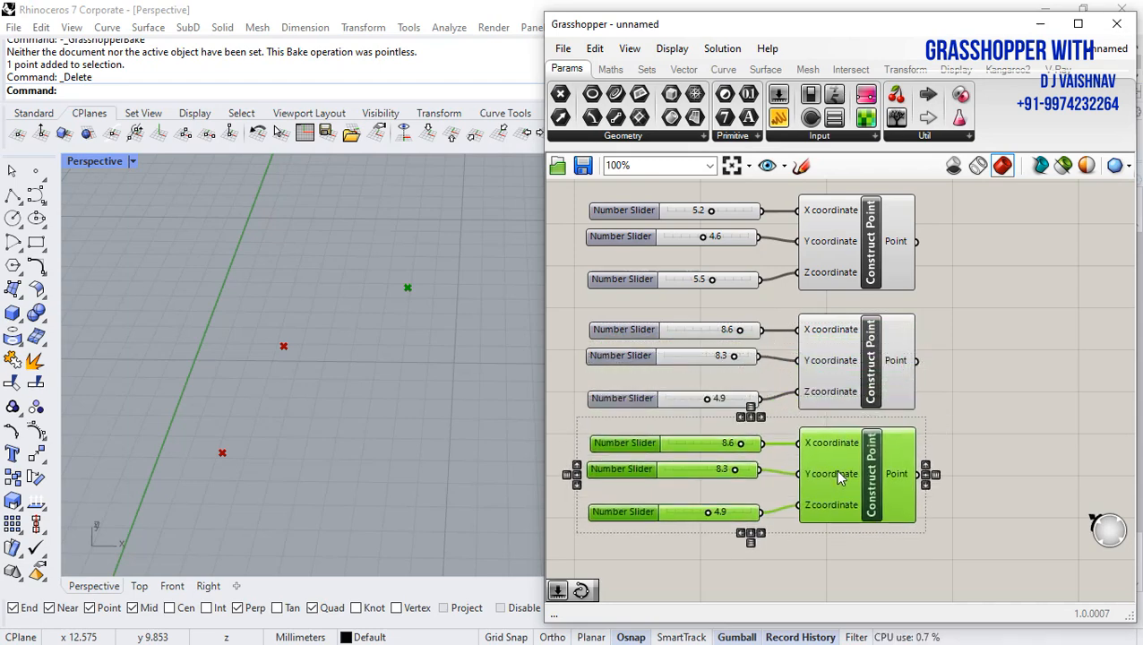
drag(741, 445, 701, 475)
drag(707, 518, 695, 512)
right_drag(433, 455, 484, 419)
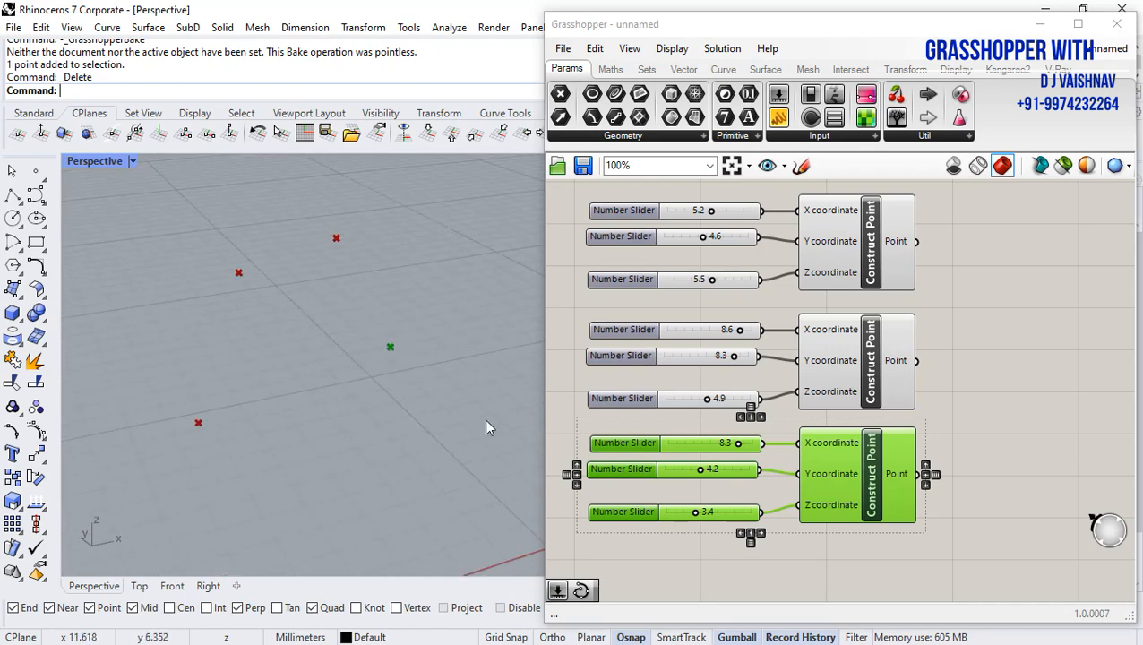
Step: Add an Interpolate curve component to the canvas beside the four Construct Point groups
click(969, 431)
scroll(968, 431, down, 4)
scroll(882, 359, up, 4)
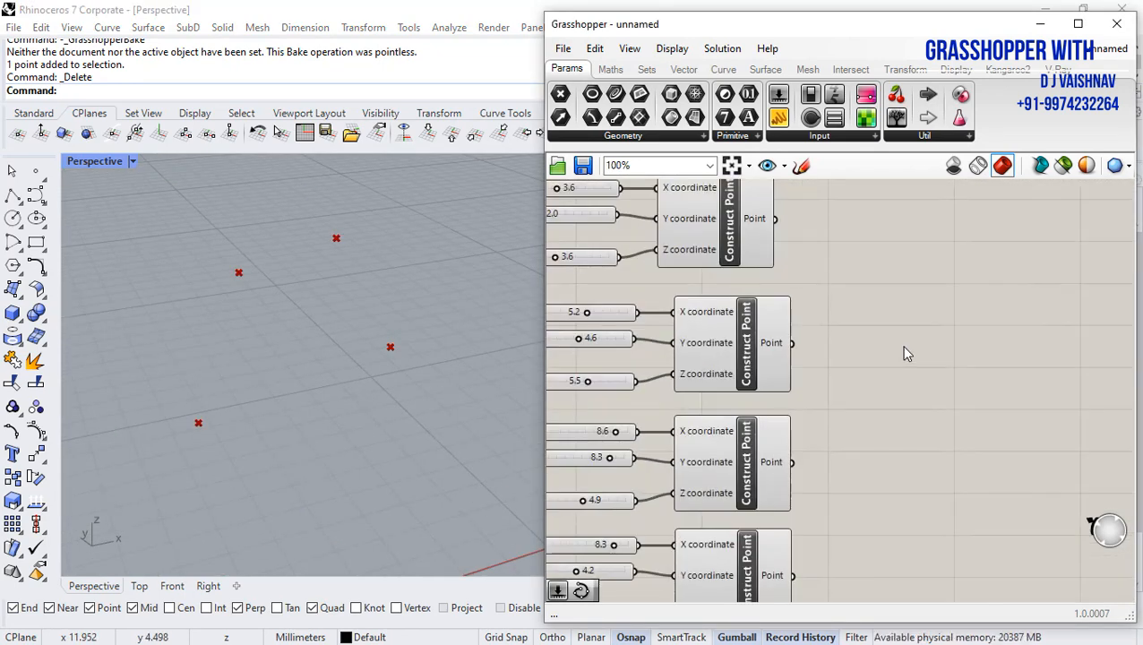
scroll(906, 354, down, 1)
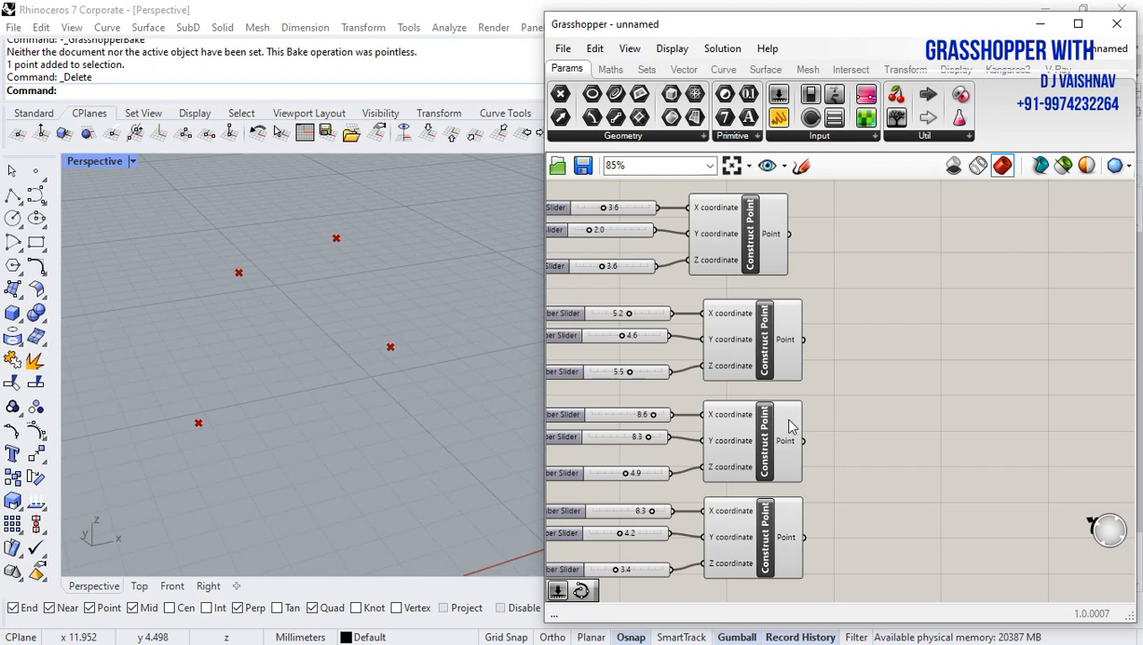
scroll(341, 350, down, 7)
right_drag(344, 352, 321, 347)
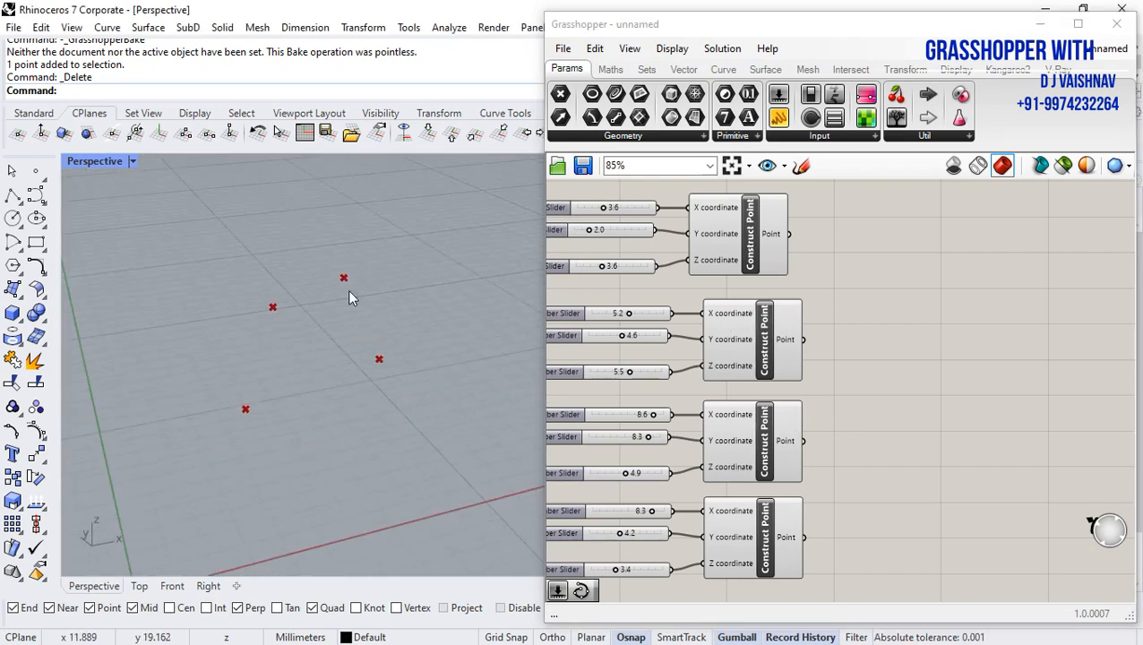
click(724, 71)
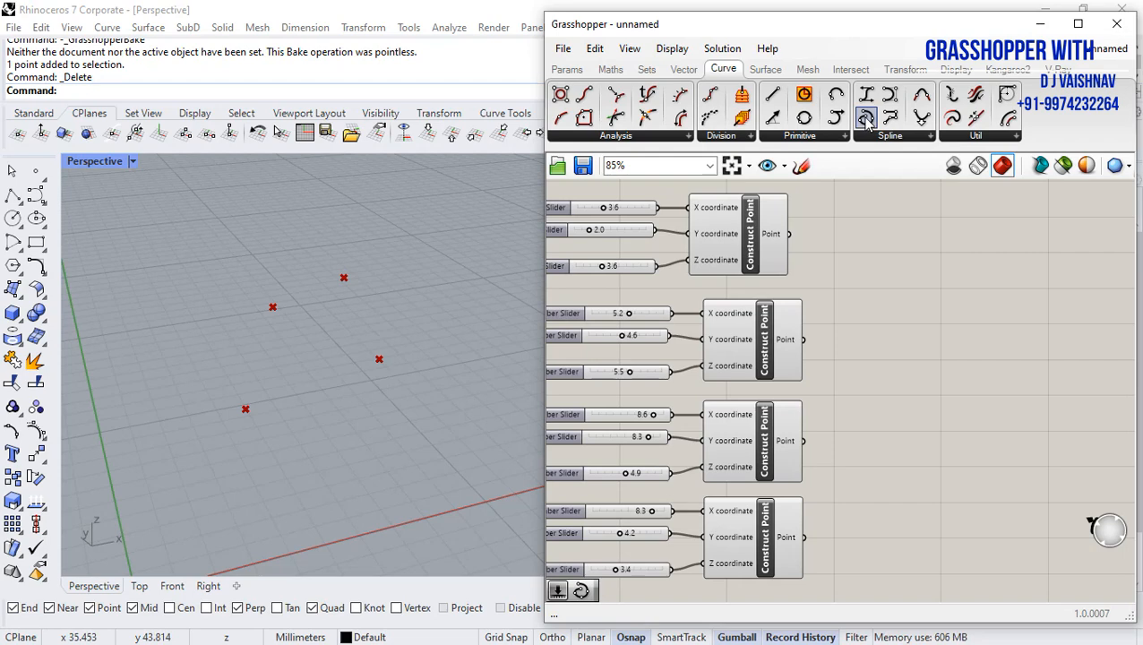
drag(866, 121, 963, 372)
scroll(965, 384, up, 4)
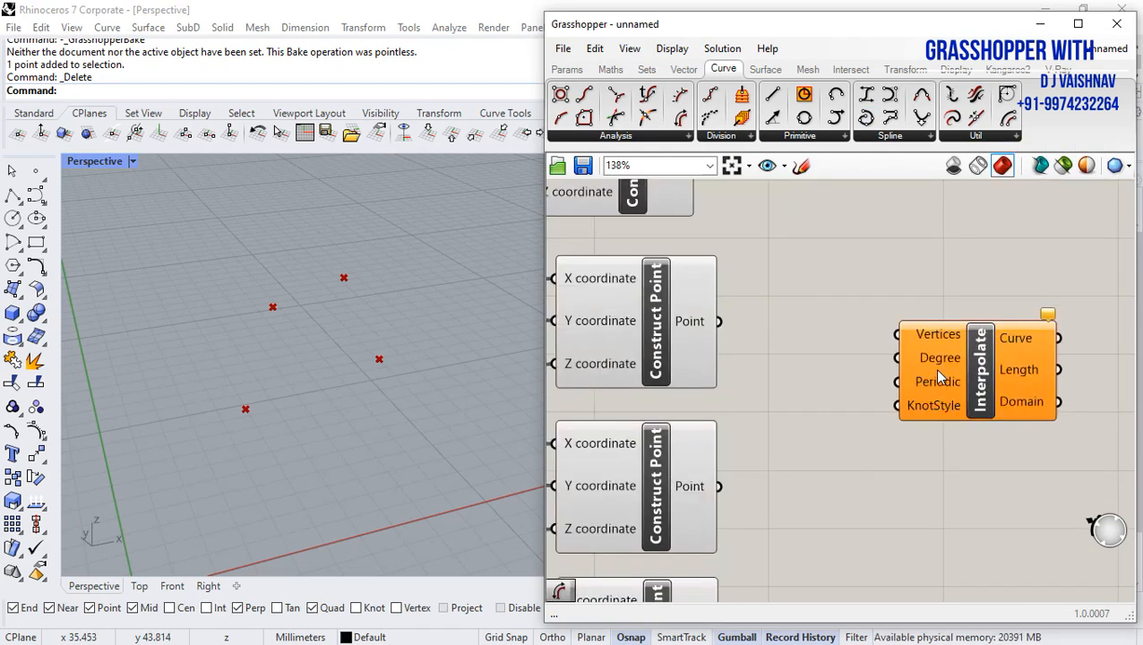
Step: Connect the Point outputs of all four Construct Point components, in order, to the Interpolate component's Vertices input
scroll(796, 420, down, 3)
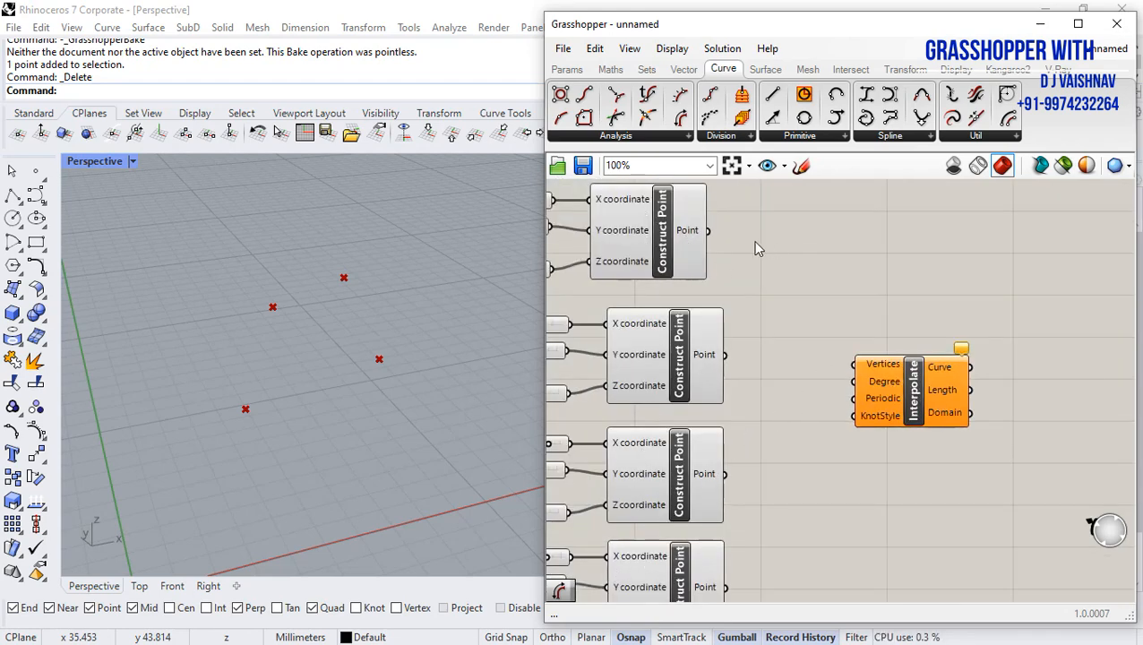
drag(709, 231, 856, 373)
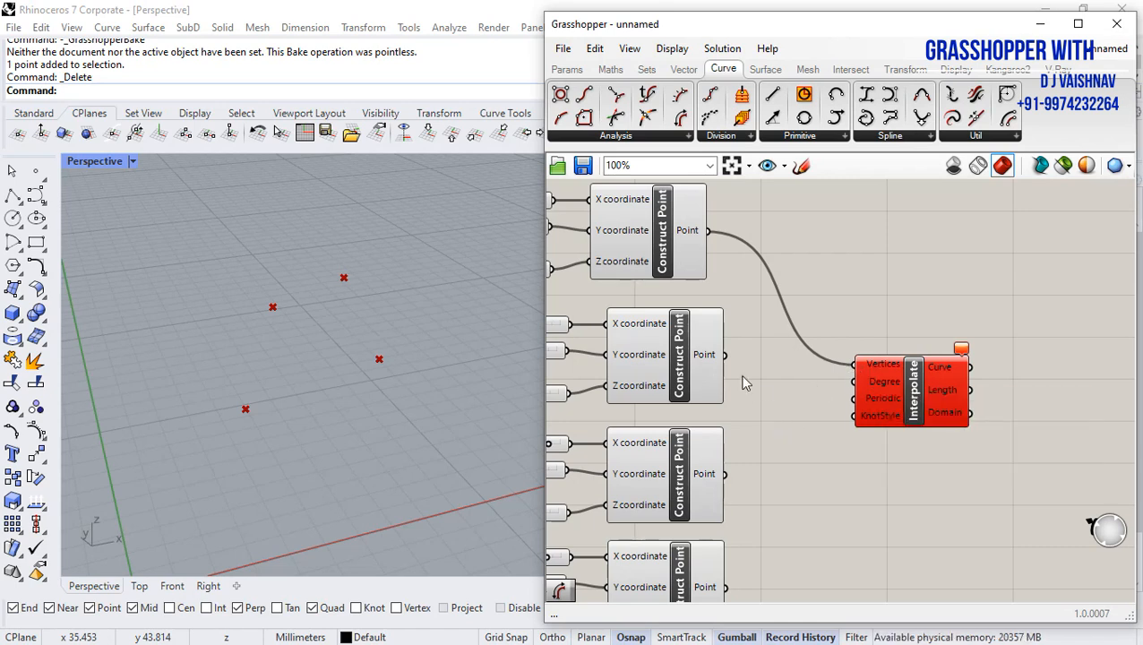
shift+drag(799, 370, 853, 364)
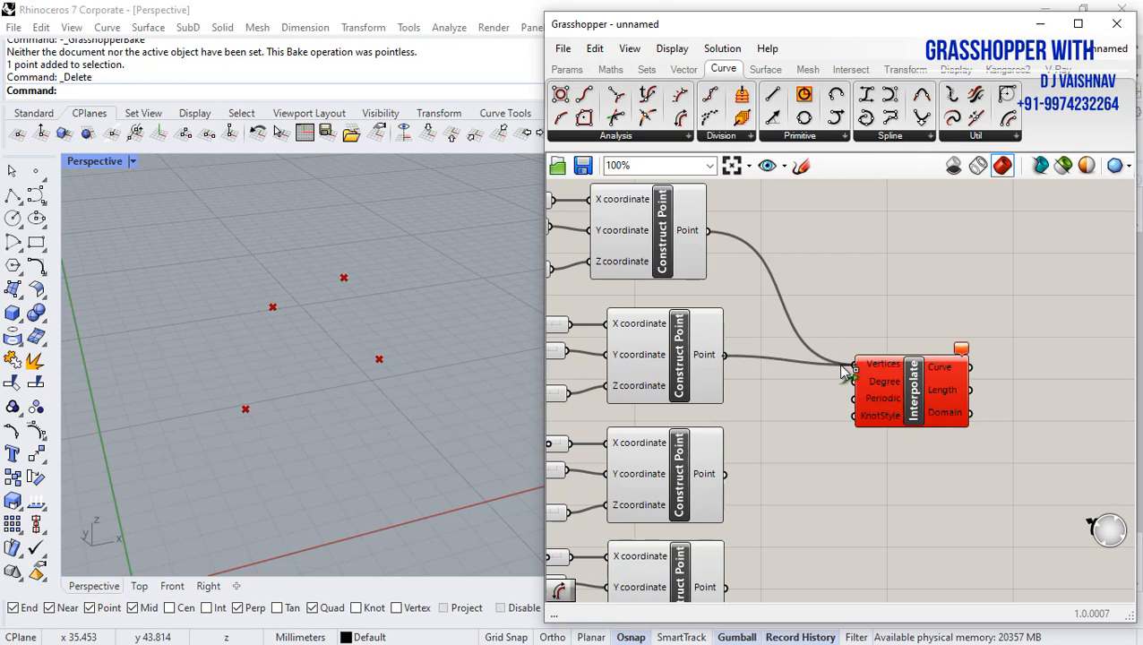
shift+drag(736, 479, 859, 369)
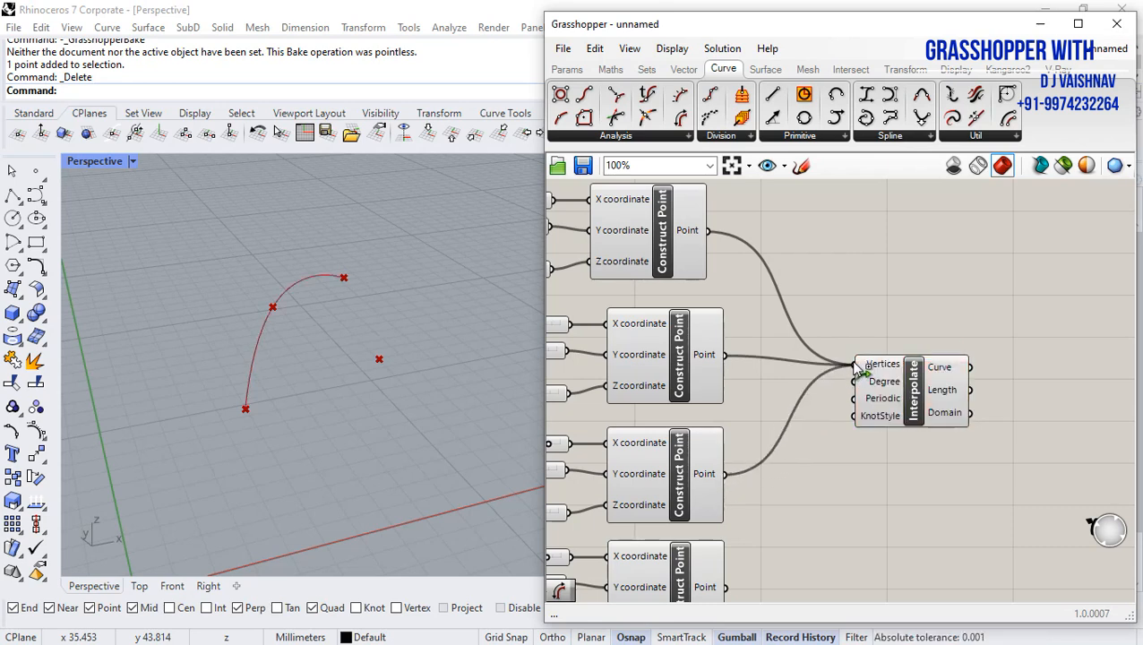
shift+drag(744, 576, 860, 375)
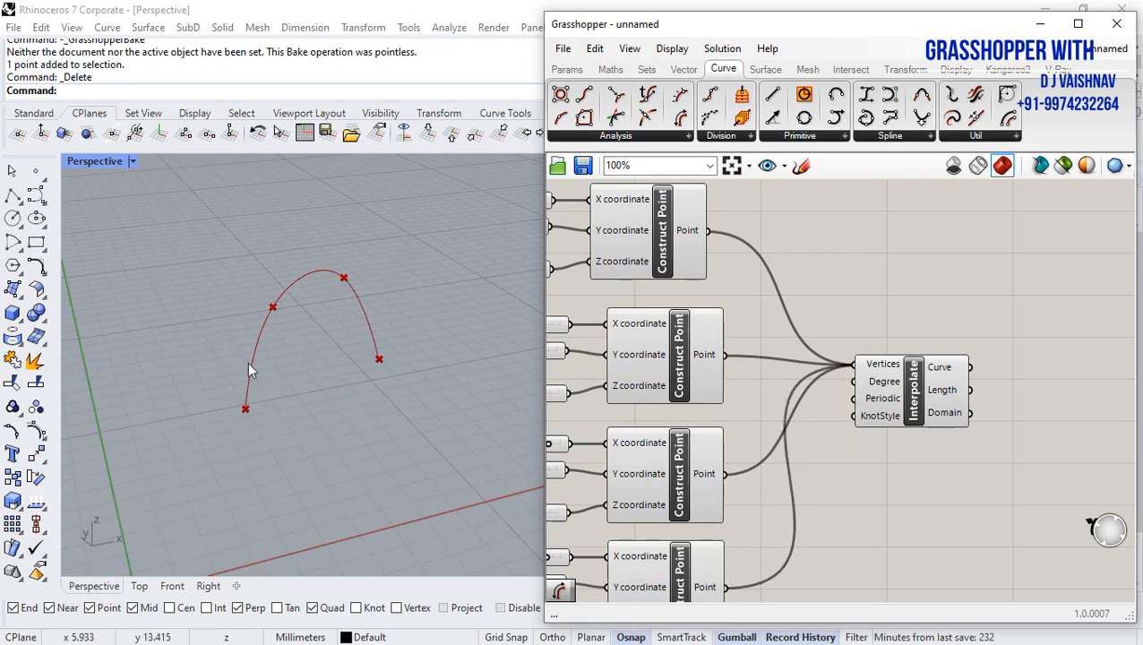
Step: Set the first point's sliders to X 3.5, Y 1.6 and Z 3.1 to reshape the start of the curve
right_drag(383, 411, 343, 416)
scroll(221, 354, up, 3)
scroll(922, 278, down, 5)
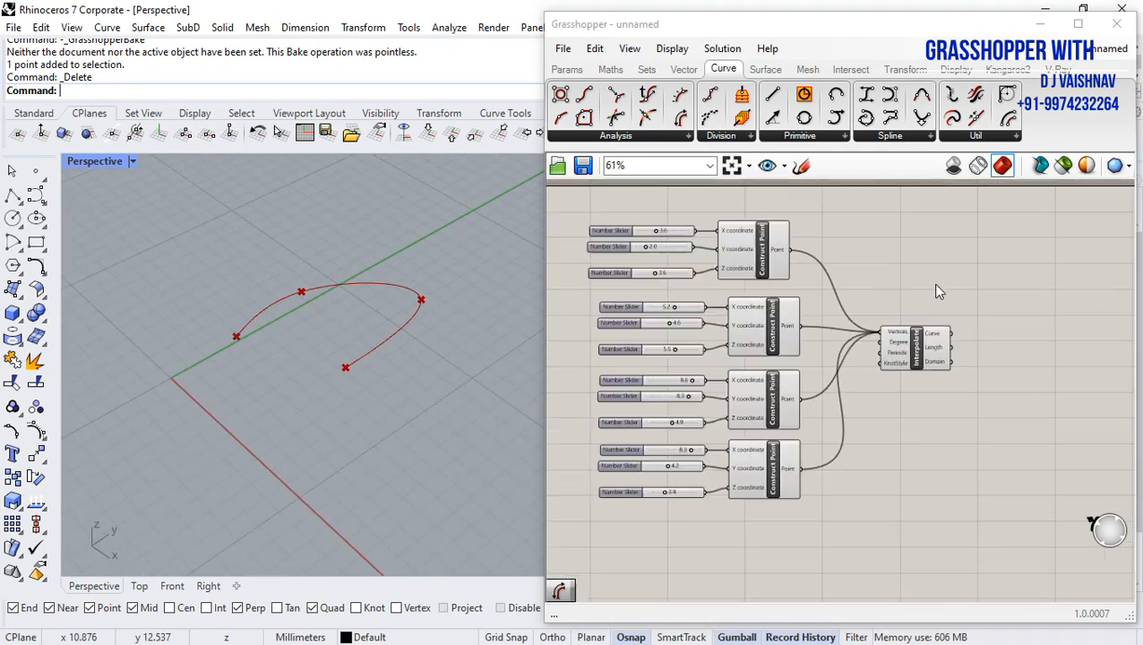
scroll(732, 260, up, 8)
mouse_move(777, 251)
mouse_down()
mouse_move(758, 251)
mouse_move(776, 251)
mouse_up()
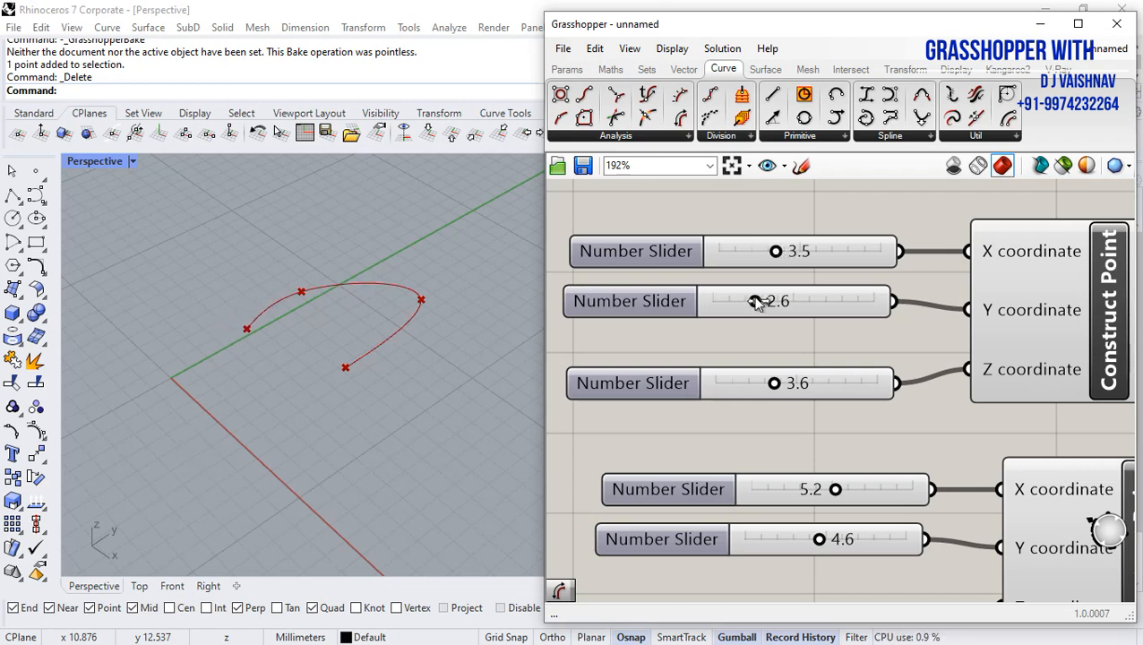
drag(775, 383, 768, 385)
Step: Set the second point's sliders to X 3.6, Y 5.7 and Z 6.0
drag(833, 492, 807, 492)
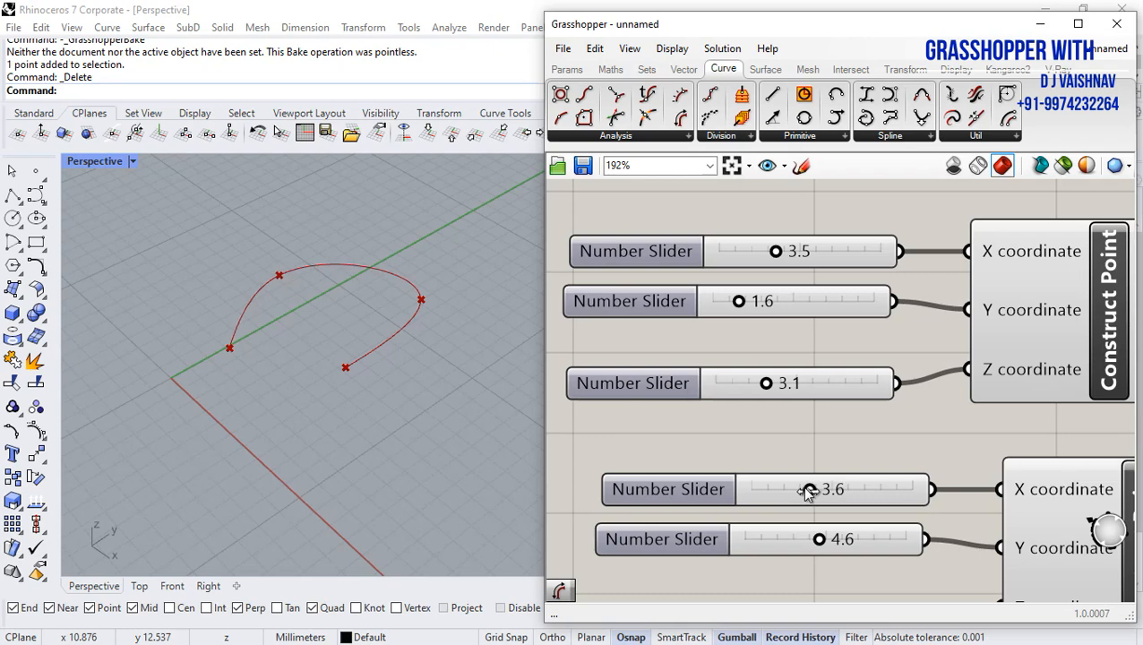
drag(819, 540, 837, 538)
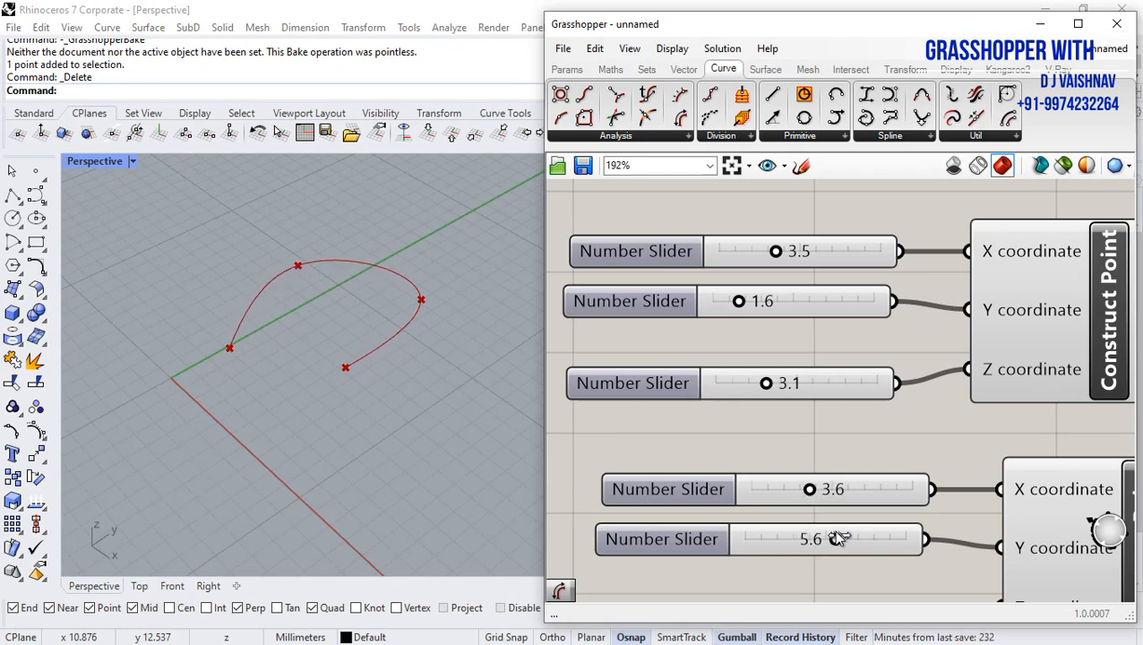
right_drag(426, 412, 448, 278)
scroll(825, 507, down, 3)
scroll(788, 511, up, 6)
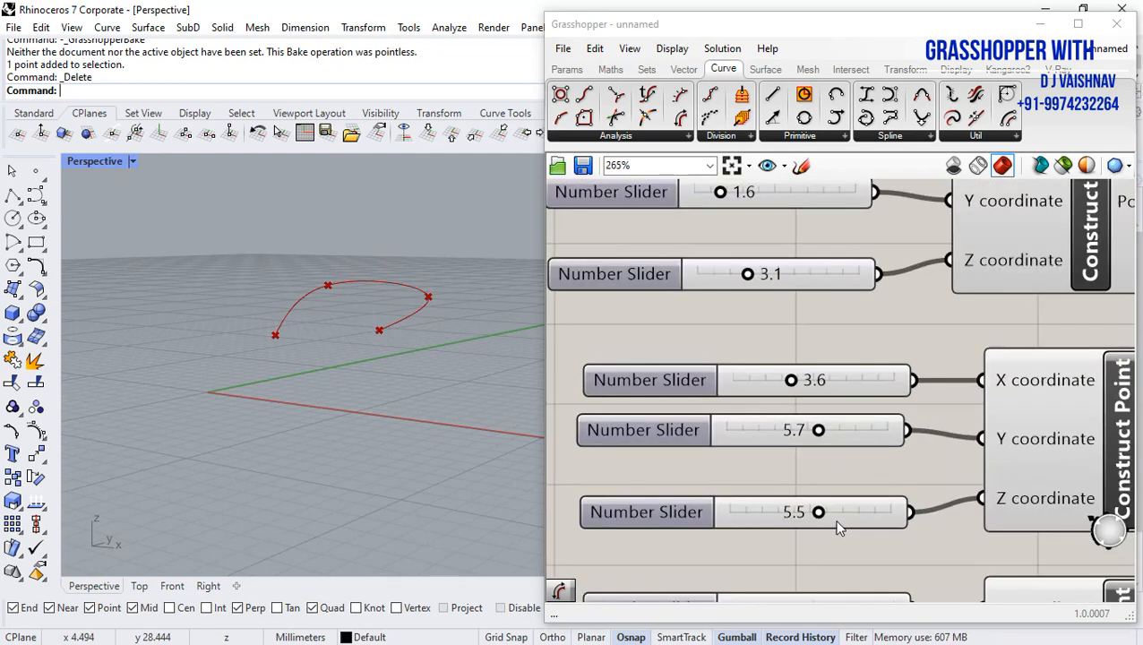
double_click(764, 513)
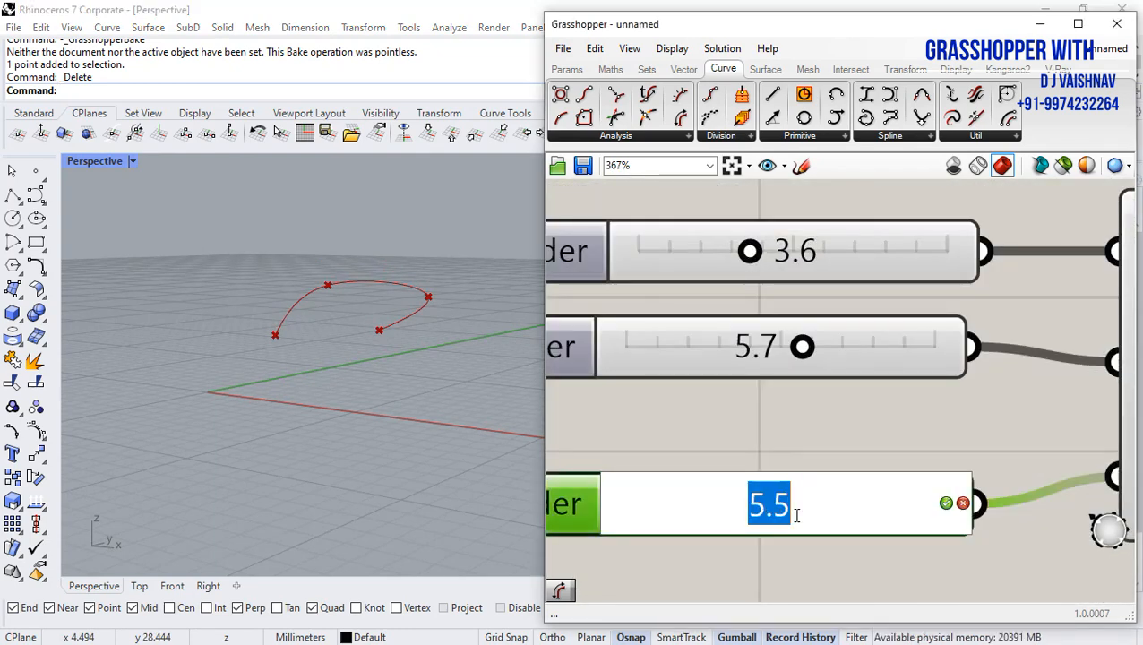
text(6)
key(Return)
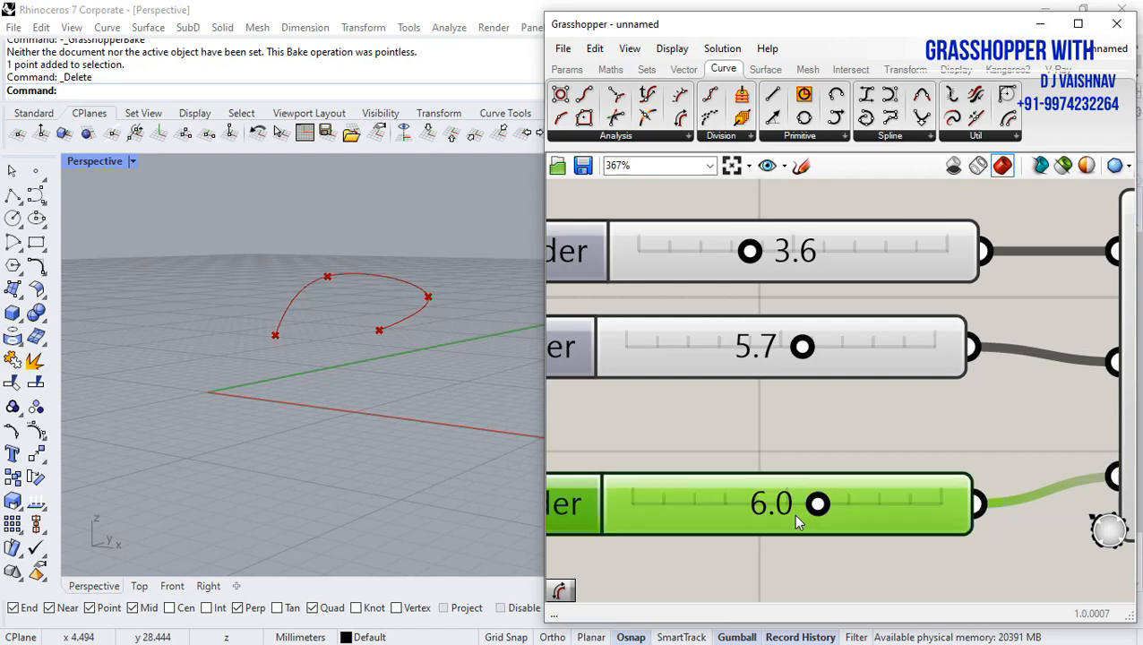
Step: Examine the interpolated curve in the perspective view, then the Interpolate component's options, inputs and wiring
scroll(439, 374, down, 4)
scroll(395, 322, up, 6)
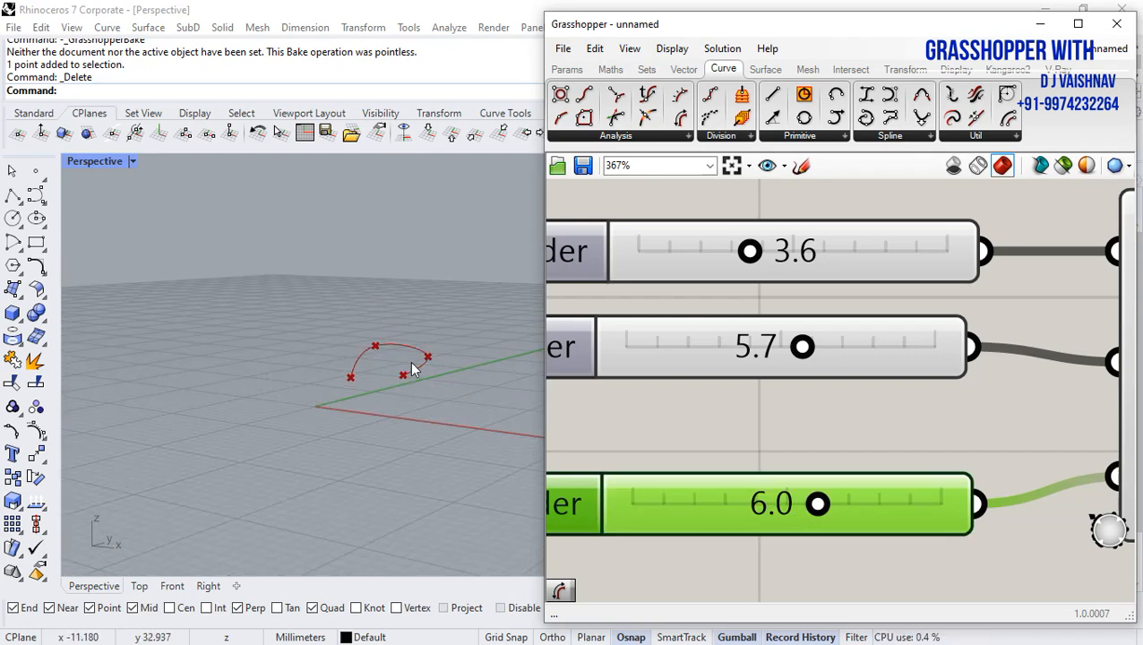
scroll(360, 344, down, 5)
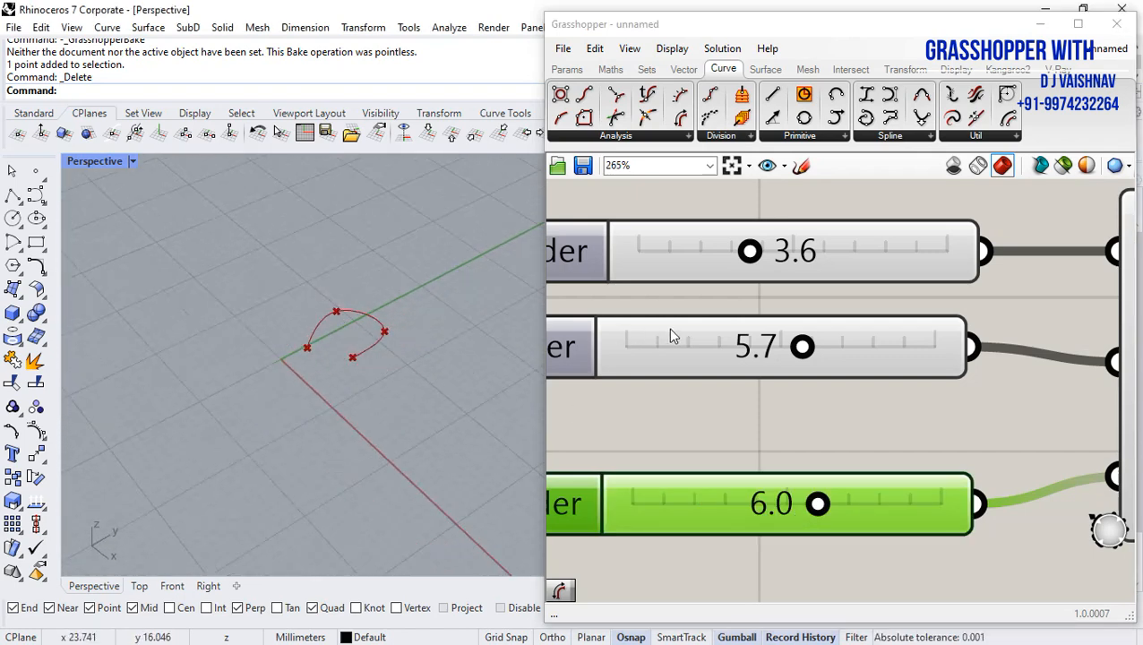
scroll(669, 328, down, 5)
scroll(678, 330, down, 2)
scroll(997, 360, up, 6)
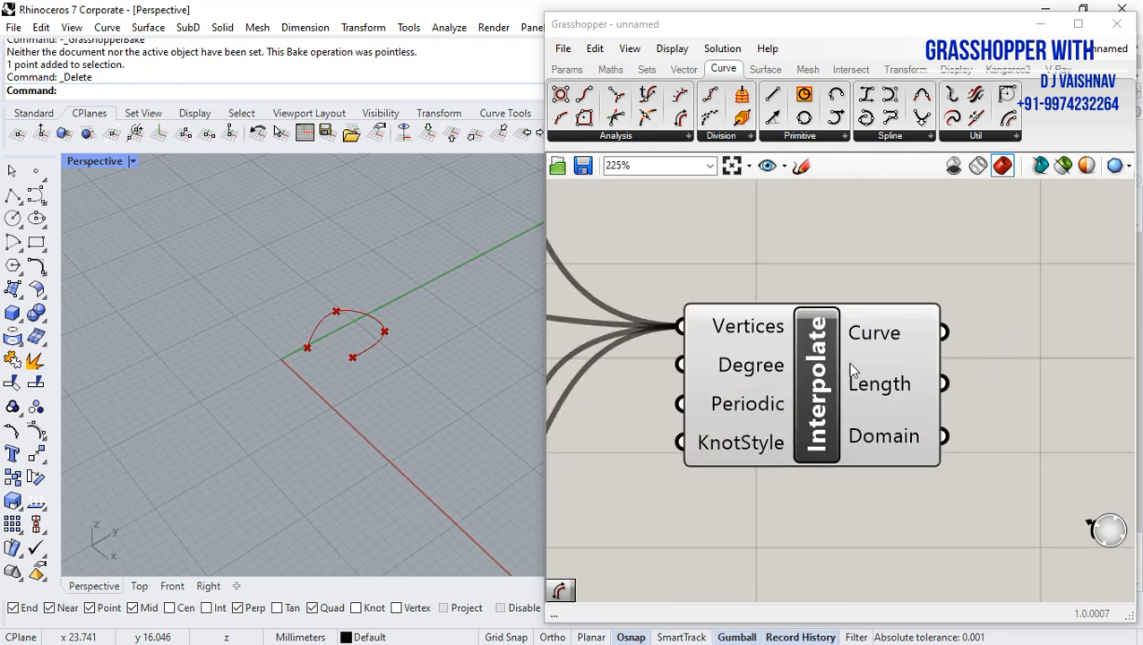
right_click(823, 391)
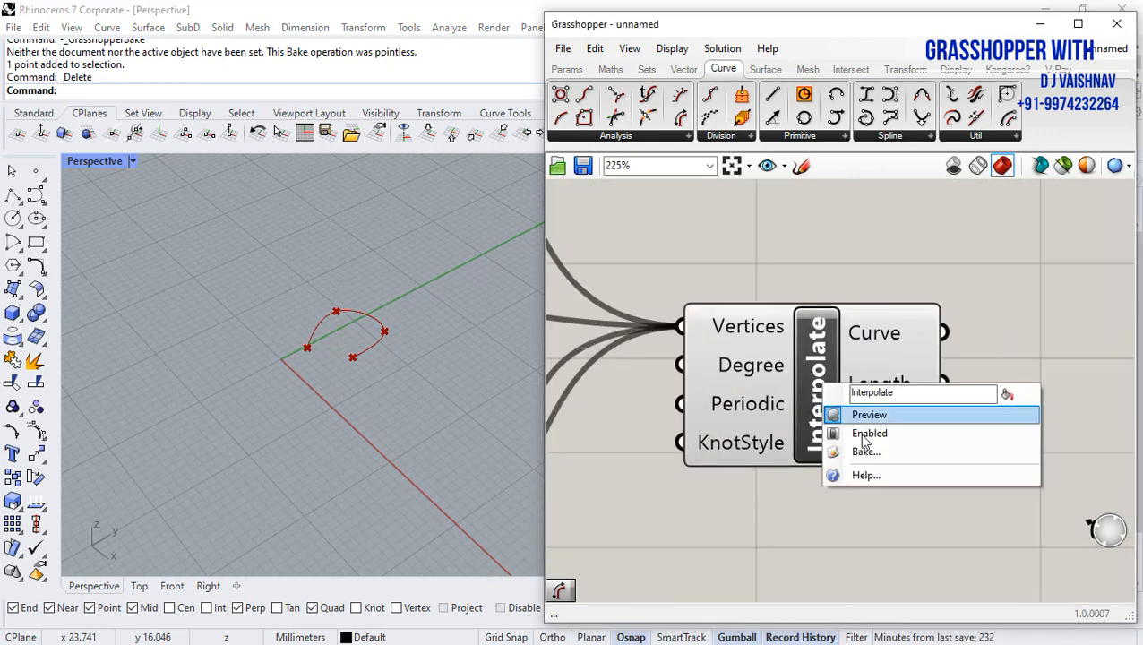
click(833, 282)
scroll(962, 399, down, 9)
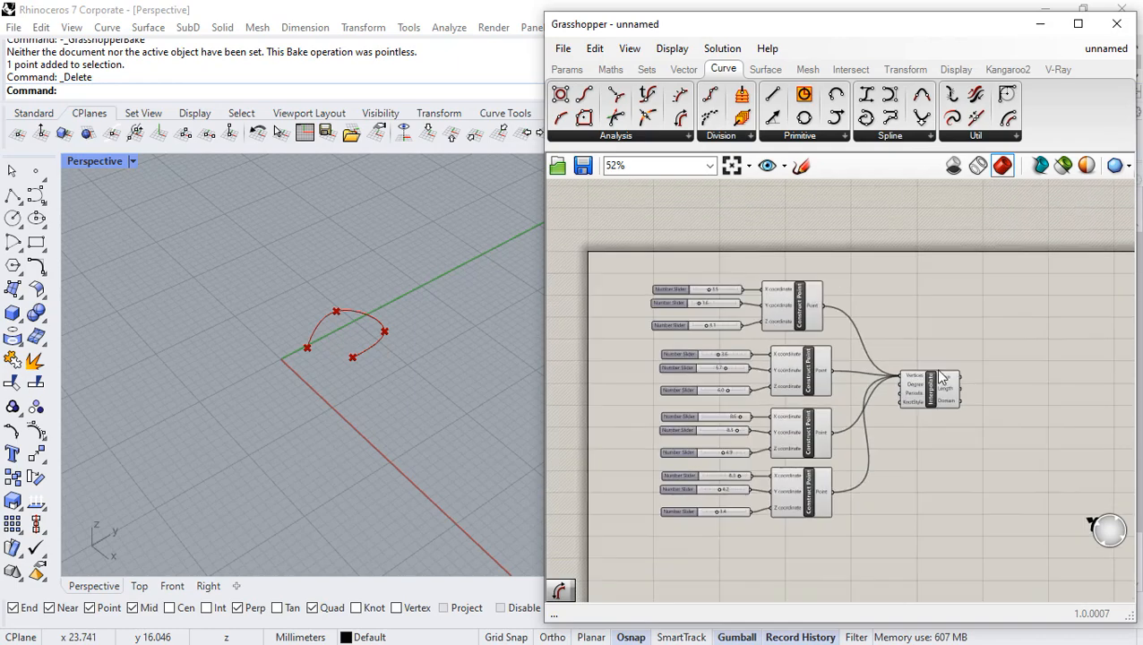
scroll(706, 392, up, 5)
scroll(722, 403, down, 1)
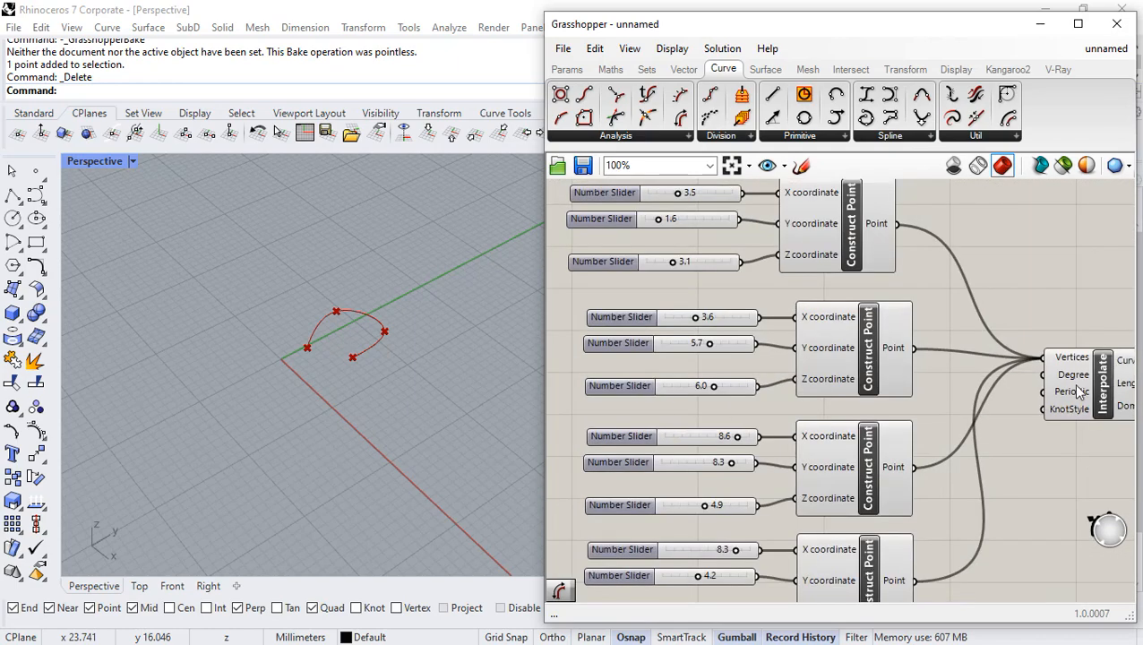
scroll(1102, 385, up, 4)
scroll(1074, 395, down, 5)
scroll(1029, 382, up, 3)
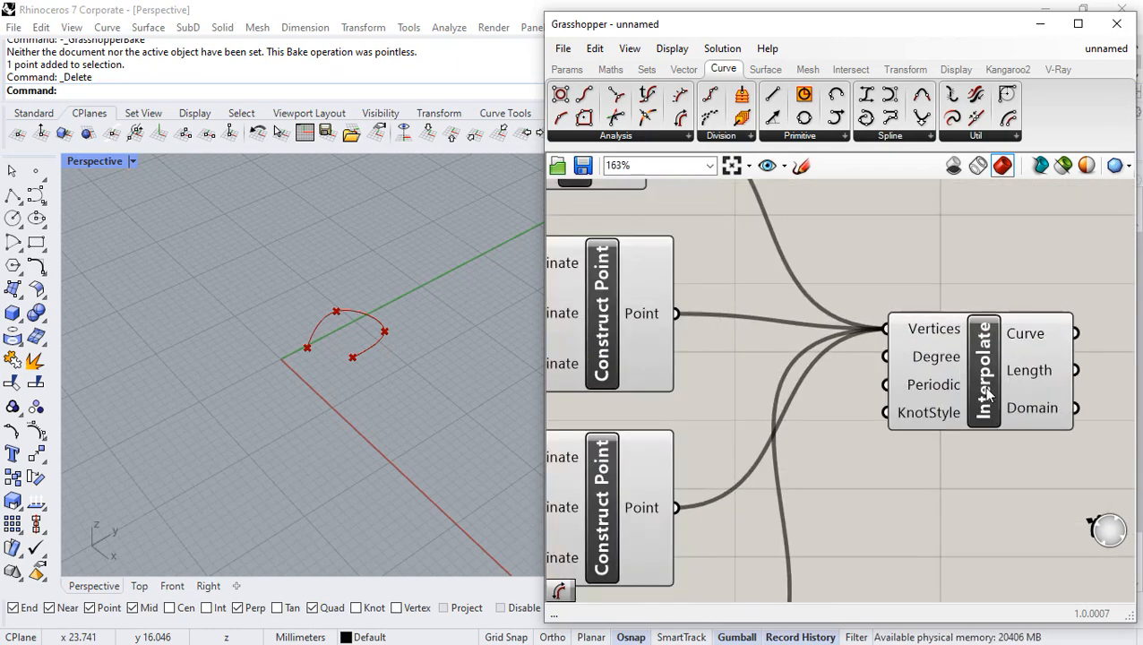